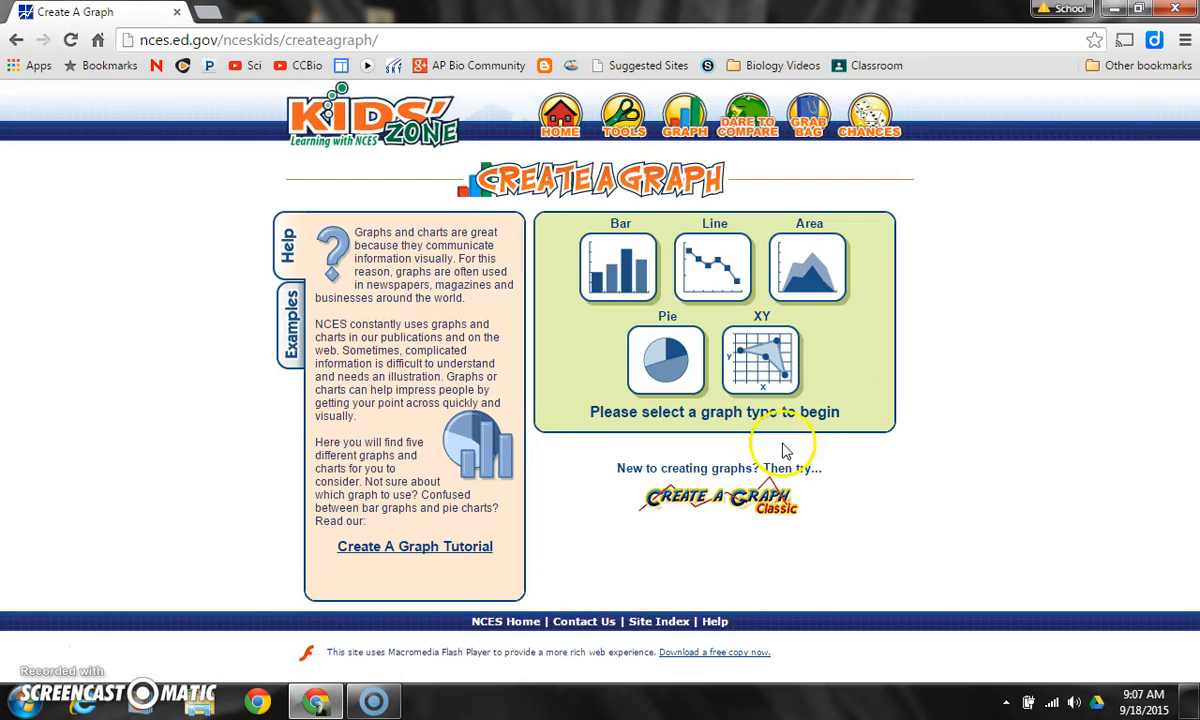
Step: Choose the line graph type and open the graph's data settings
click(733, 264)
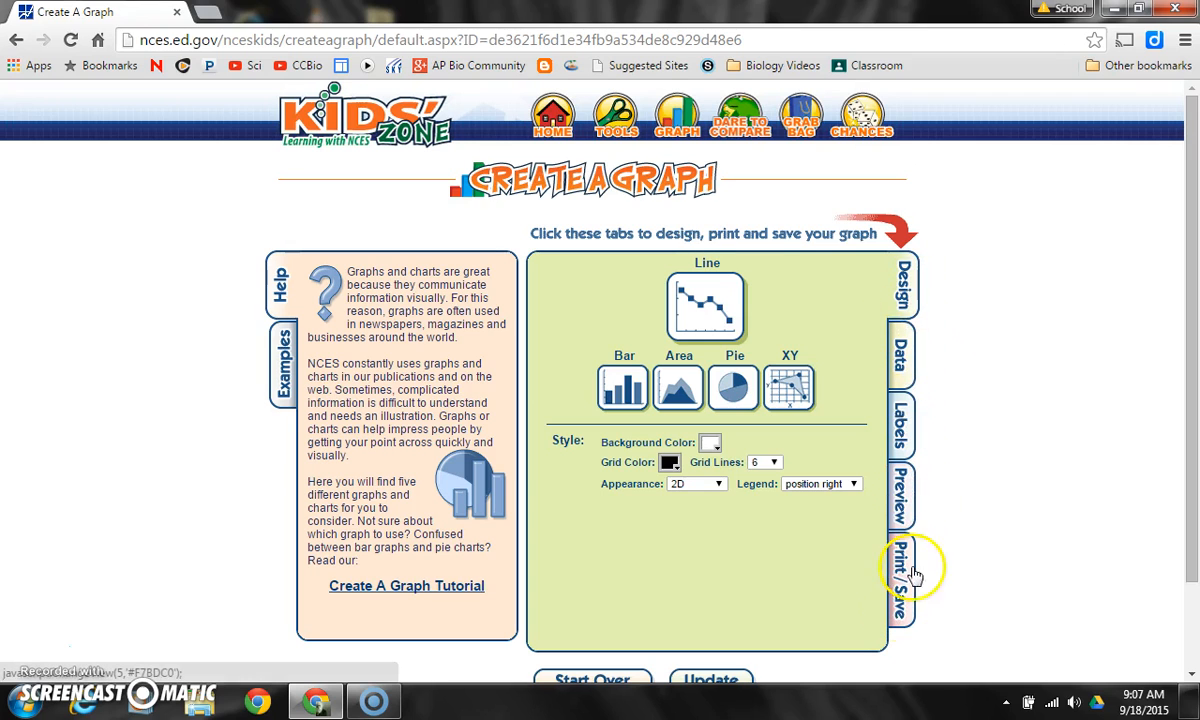
click(900, 352)
click(903, 392)
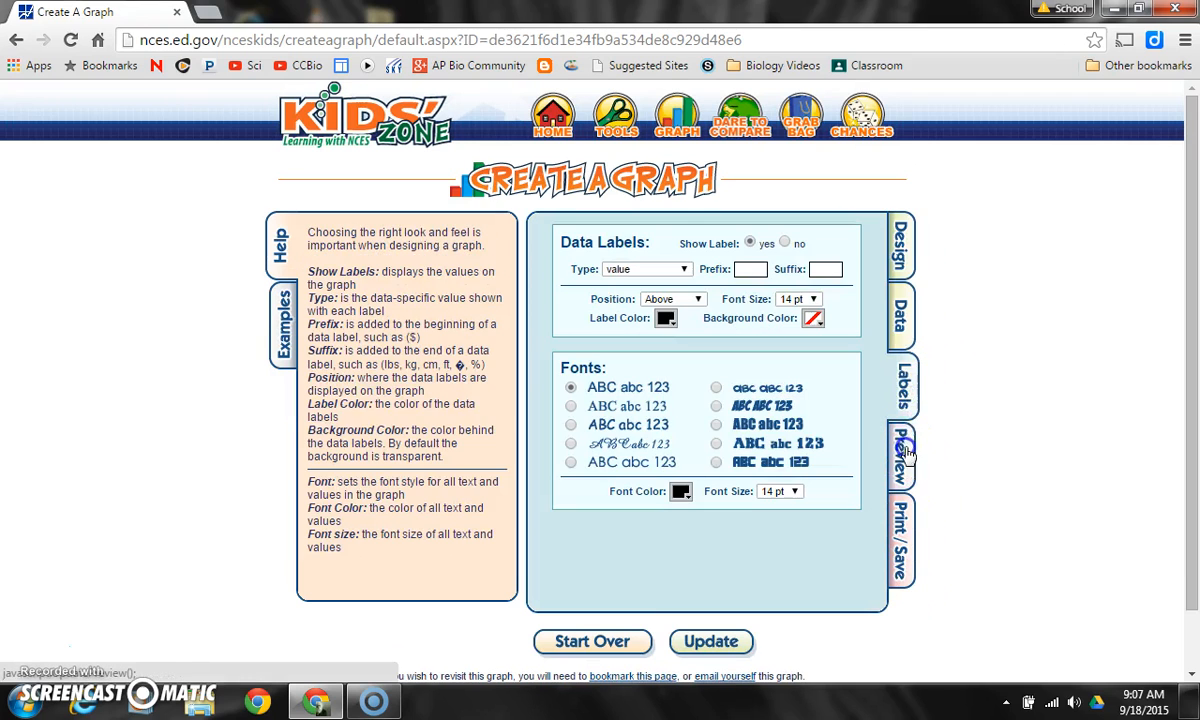
click(903, 262)
click(905, 322)
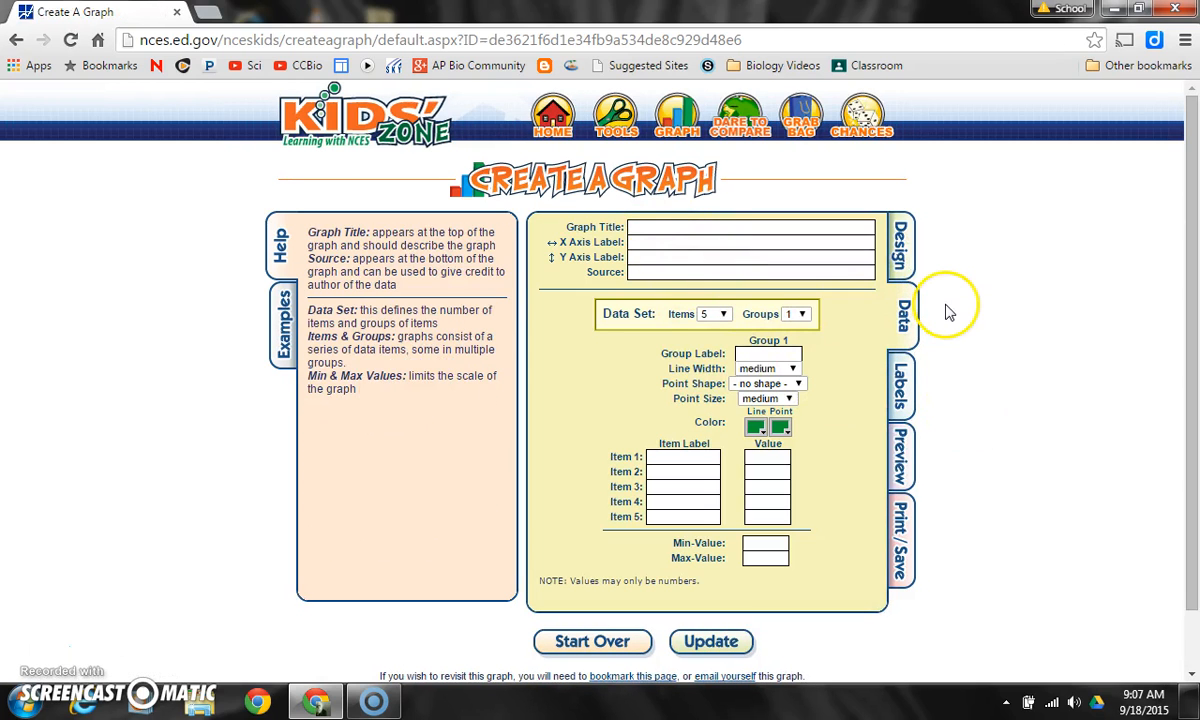
Step: Title the graph "Good Title" and label the X axis "Day of the Year"
click(787, 229)
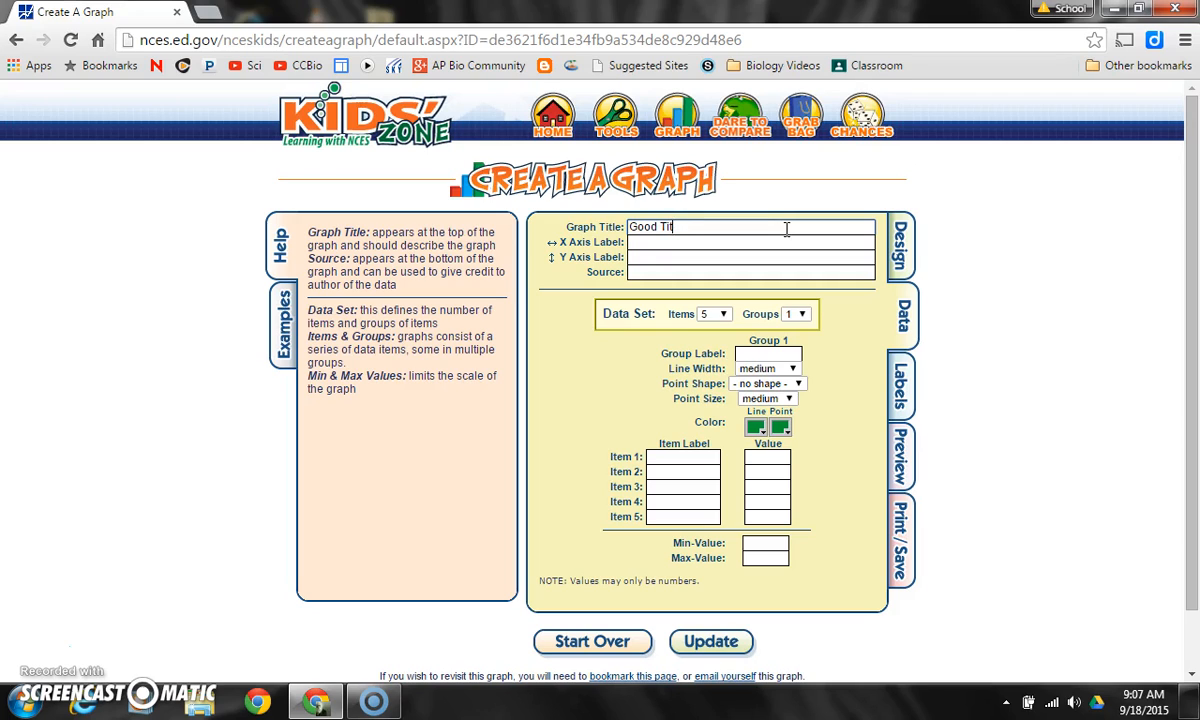
key(Return)
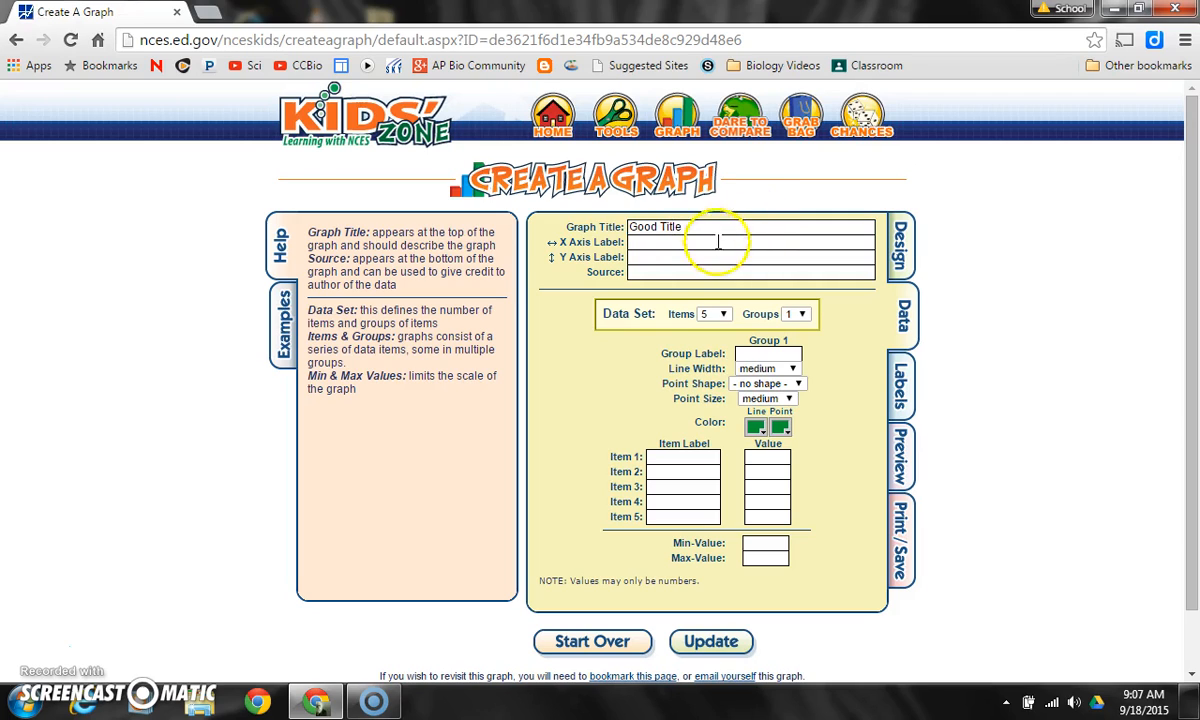
click(660, 246)
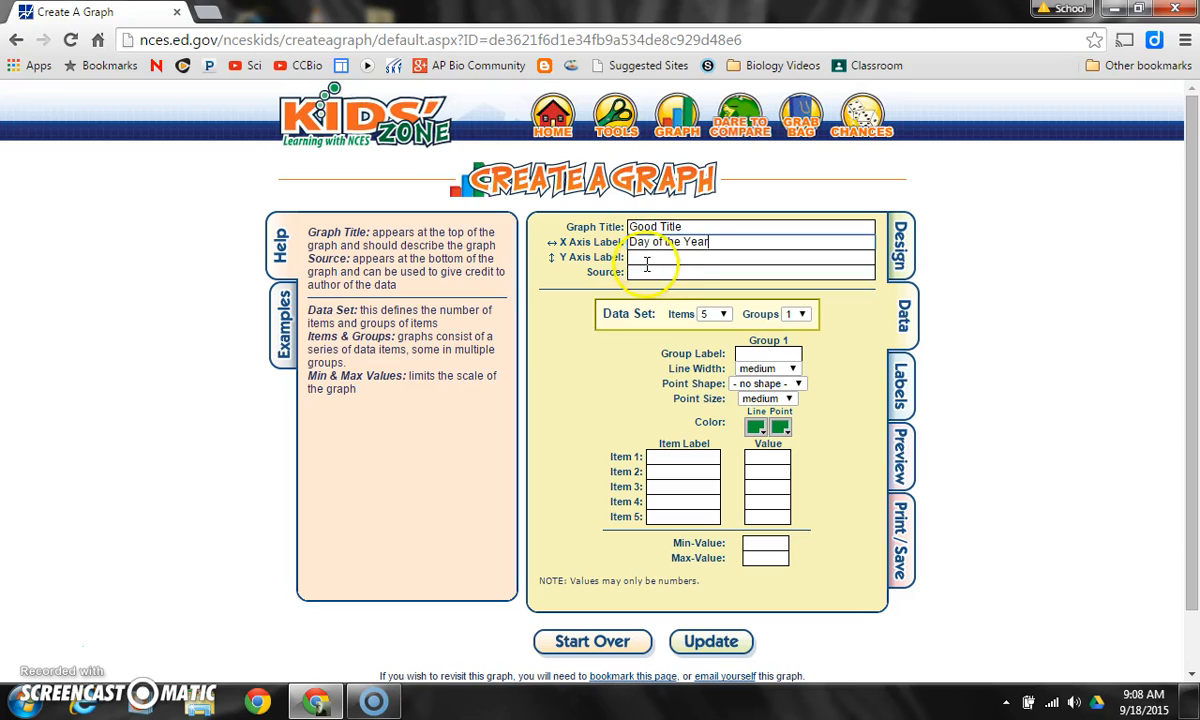
Step: Label the Y axis "Average Rainfall (in)" and enter the author's name and mod number as the source
click(657, 259)
text(Average Rainfall (in)
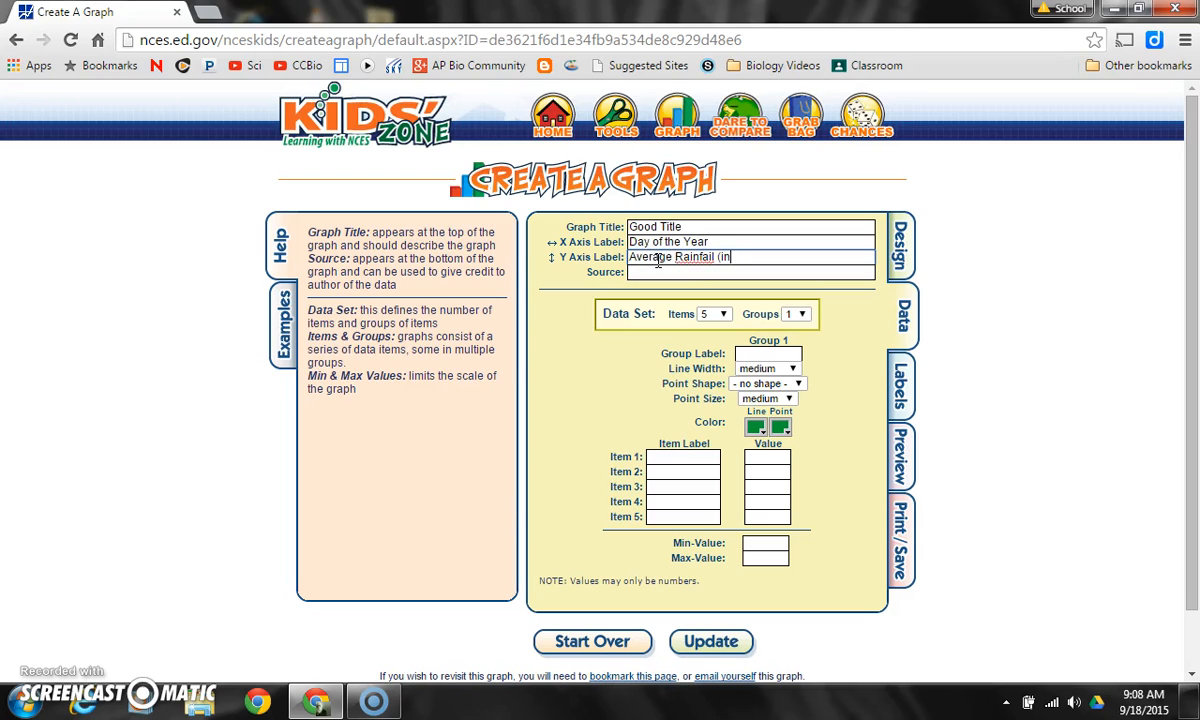
click(712, 257)
key(BackSpace)
key(BackSpace)
text(l)
click(765, 272)
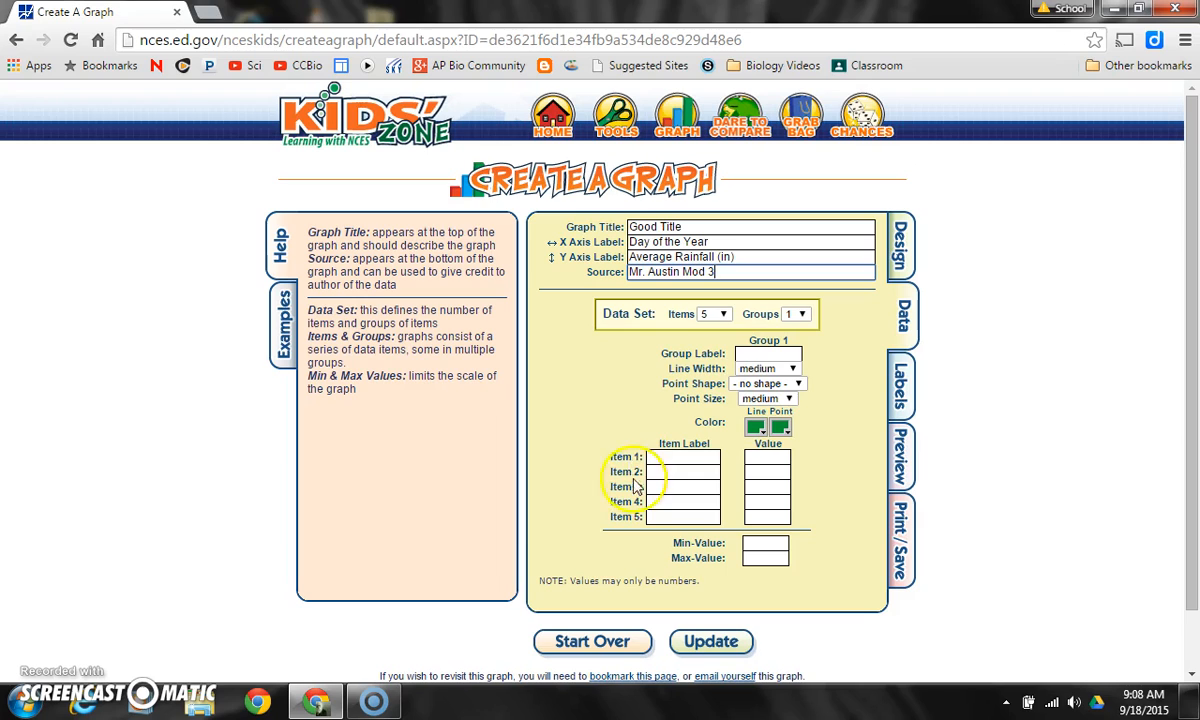
Step: Set the data set to 3 groups and label them Tropical Rainforest, Temp Forest and Desert
click(803, 315)
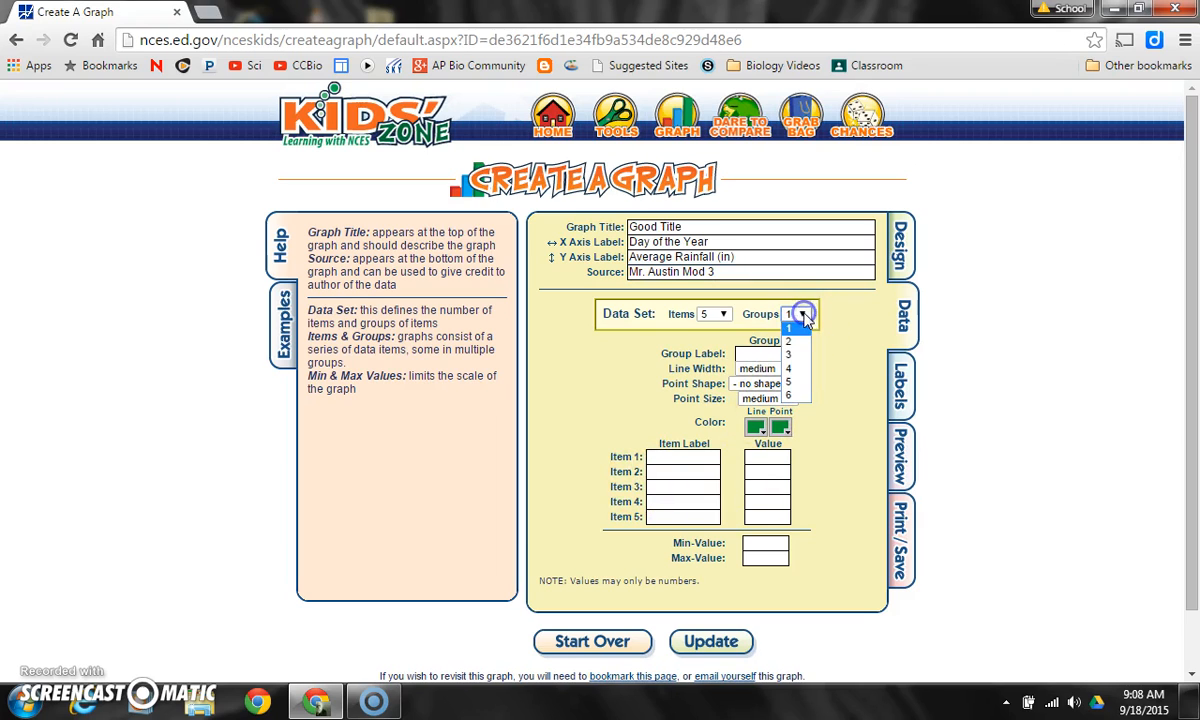
click(798, 355)
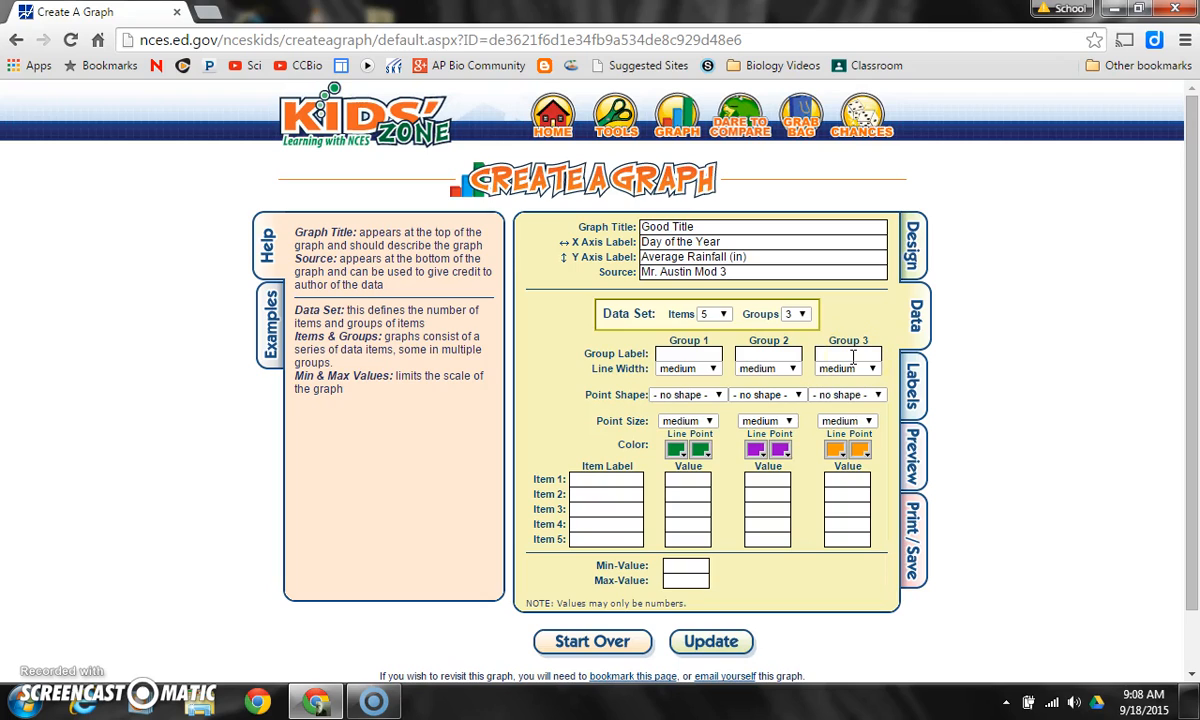
click(714, 356)
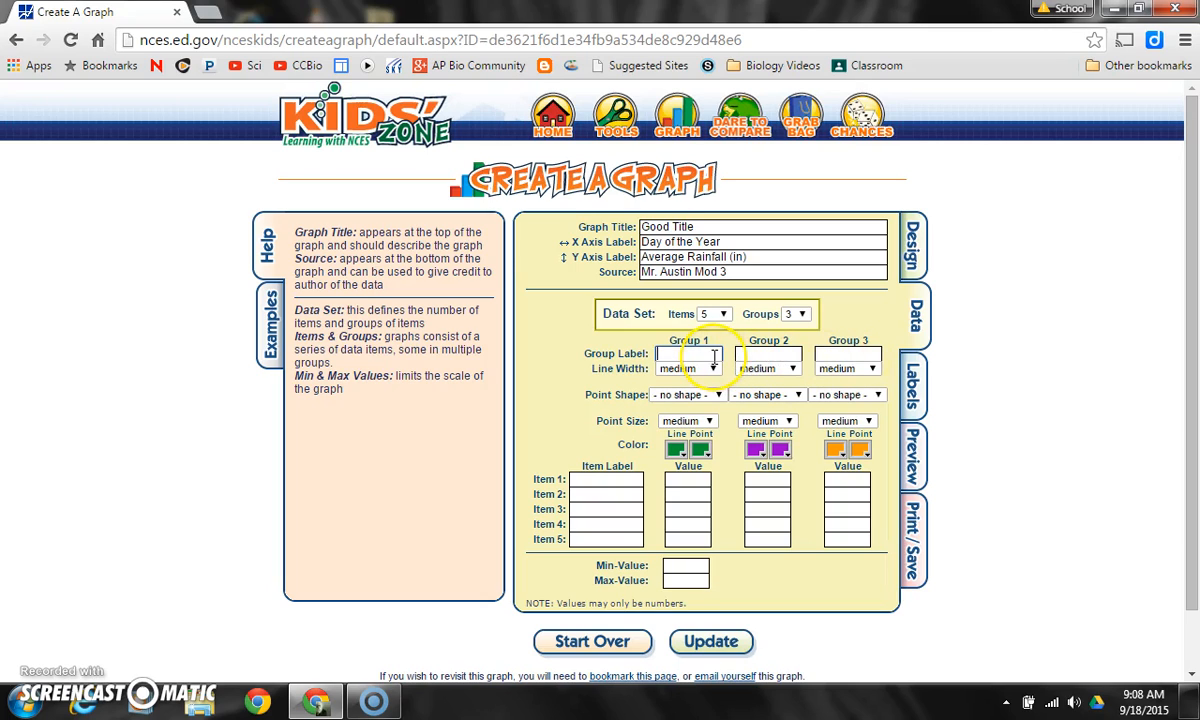
text(T)
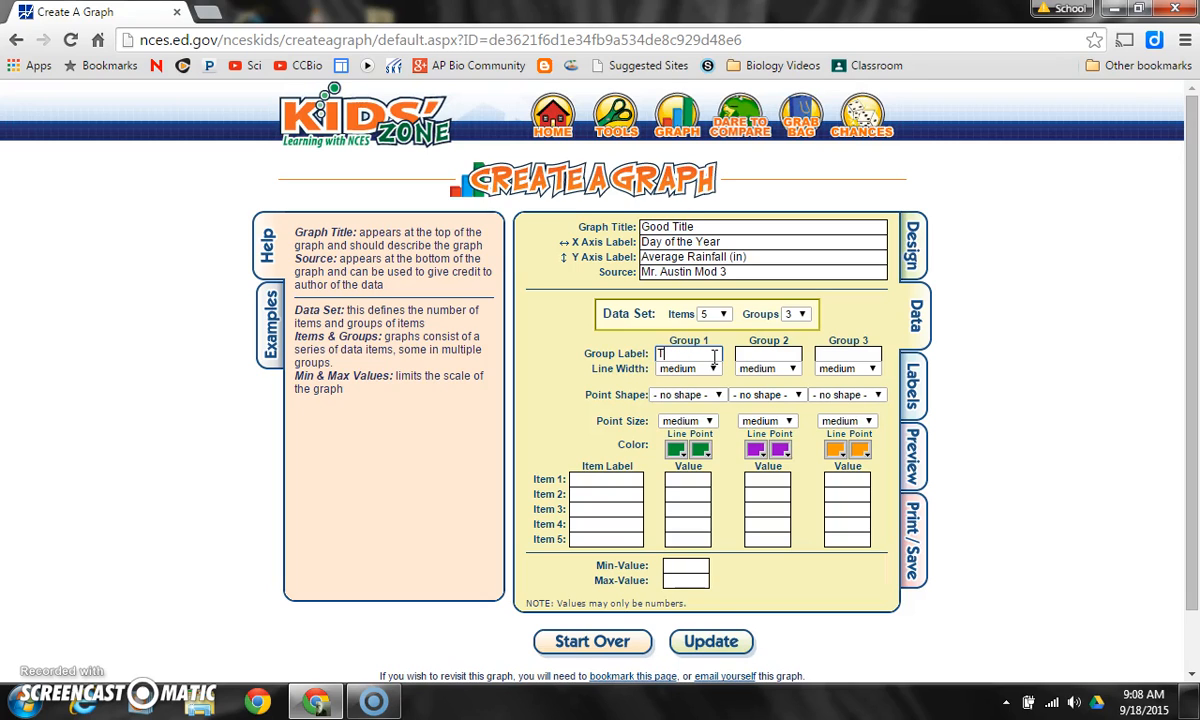
text(ropical Rainf)
text(orest)
click(765, 353)
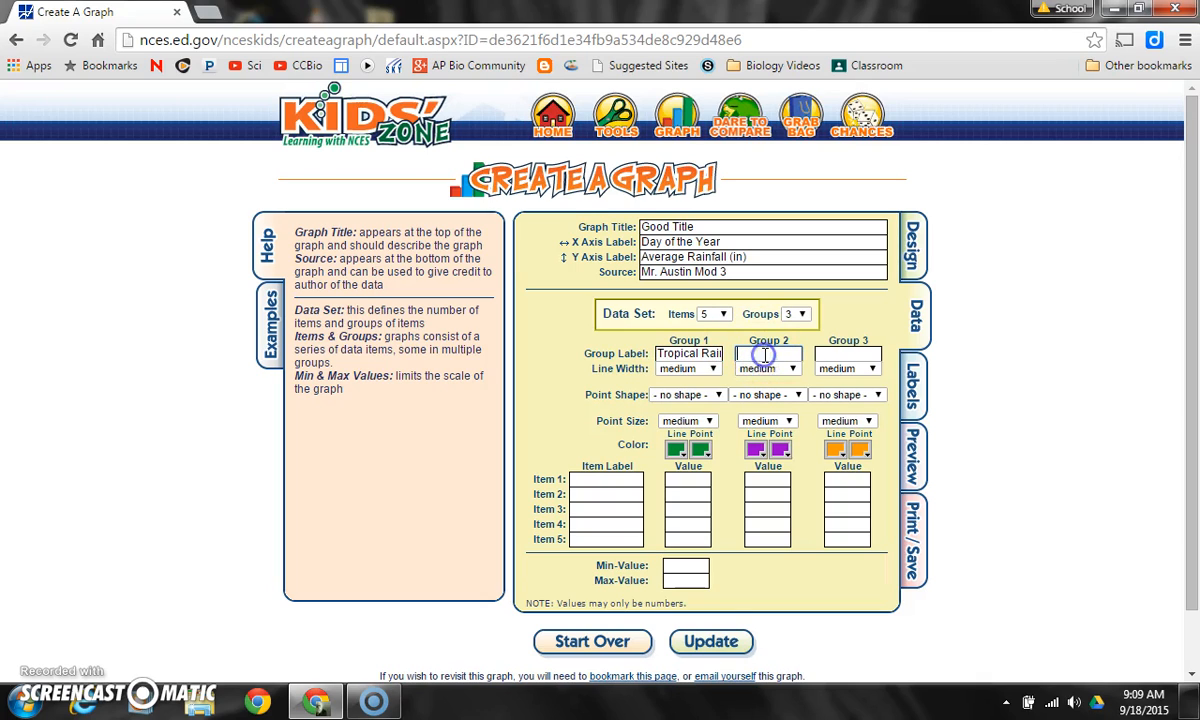
text(Temp Forrest)
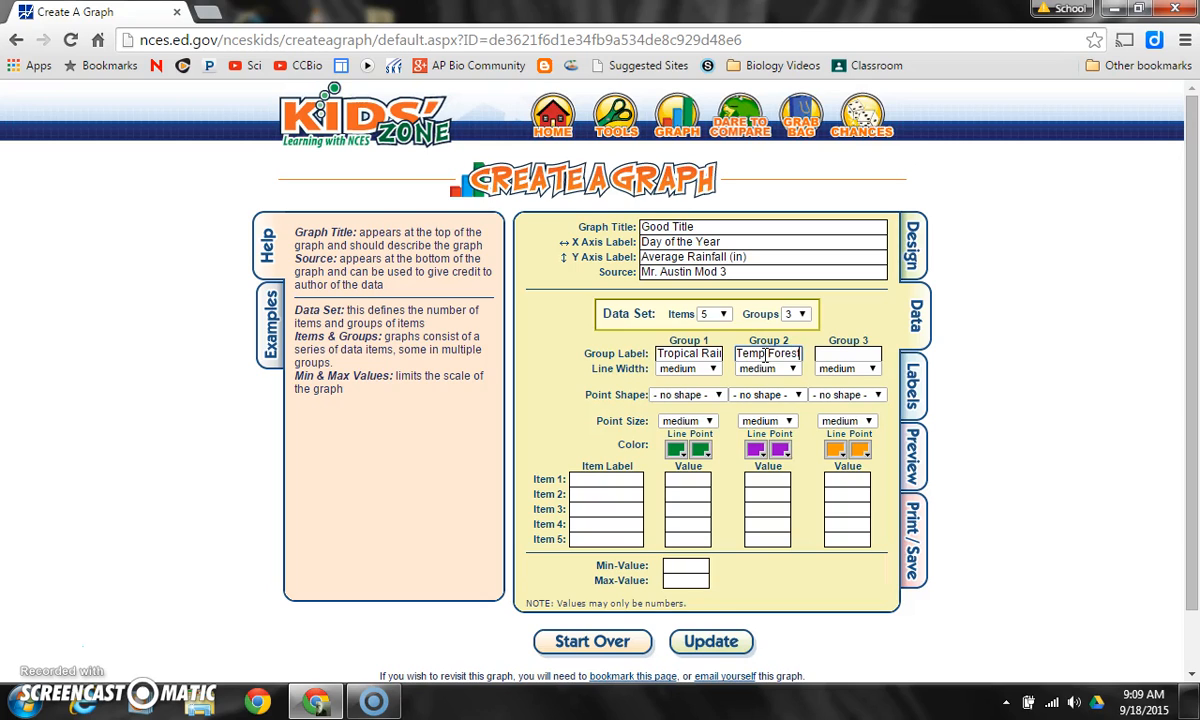
click(838, 355)
text(De)
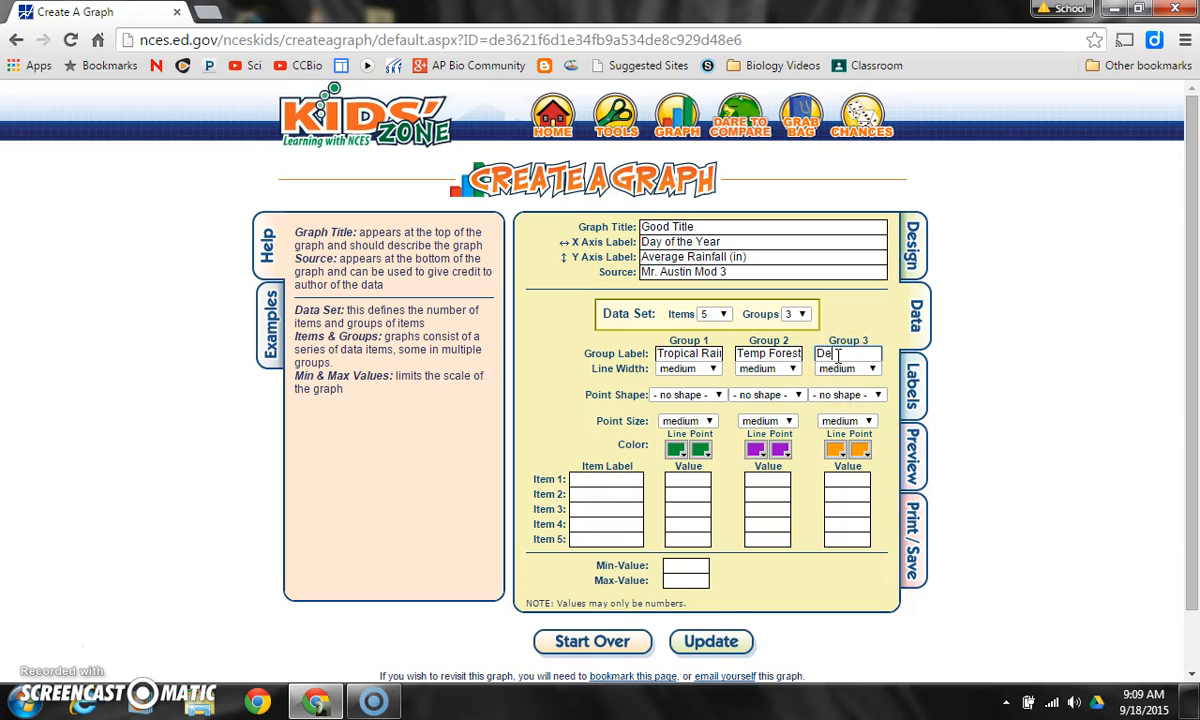
text(sert)
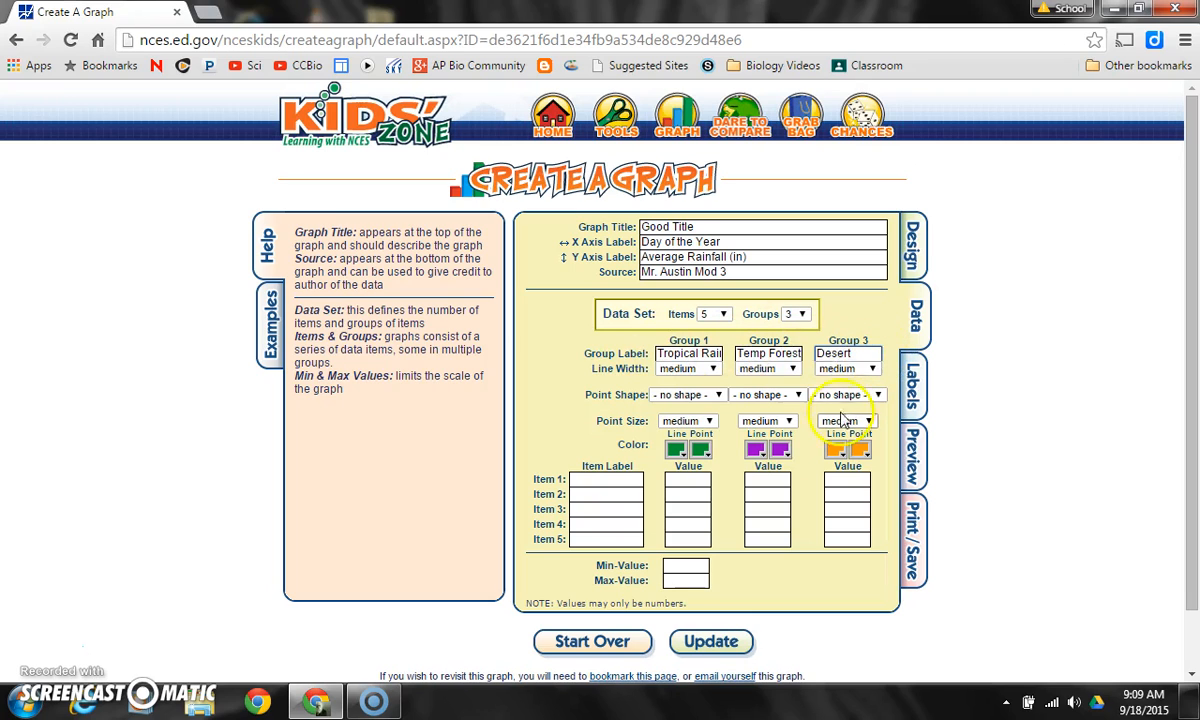
Step: Set the line width of all three groups to small
click(714, 369)
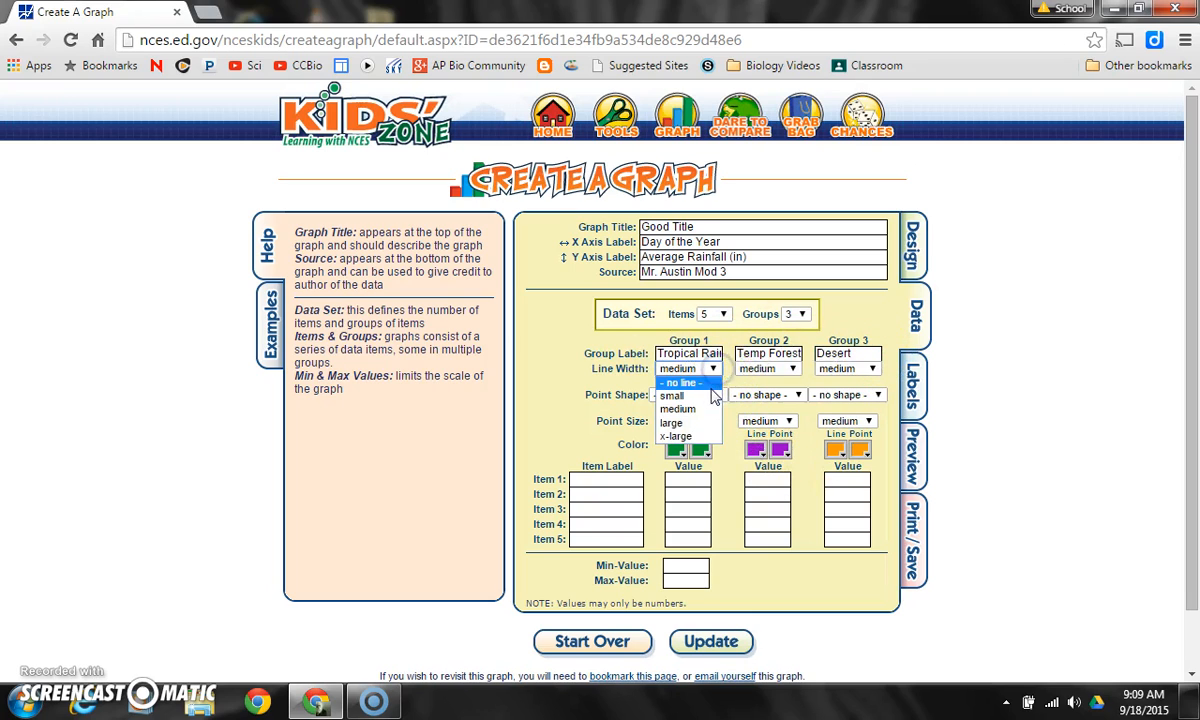
click(672, 396)
click(791, 369)
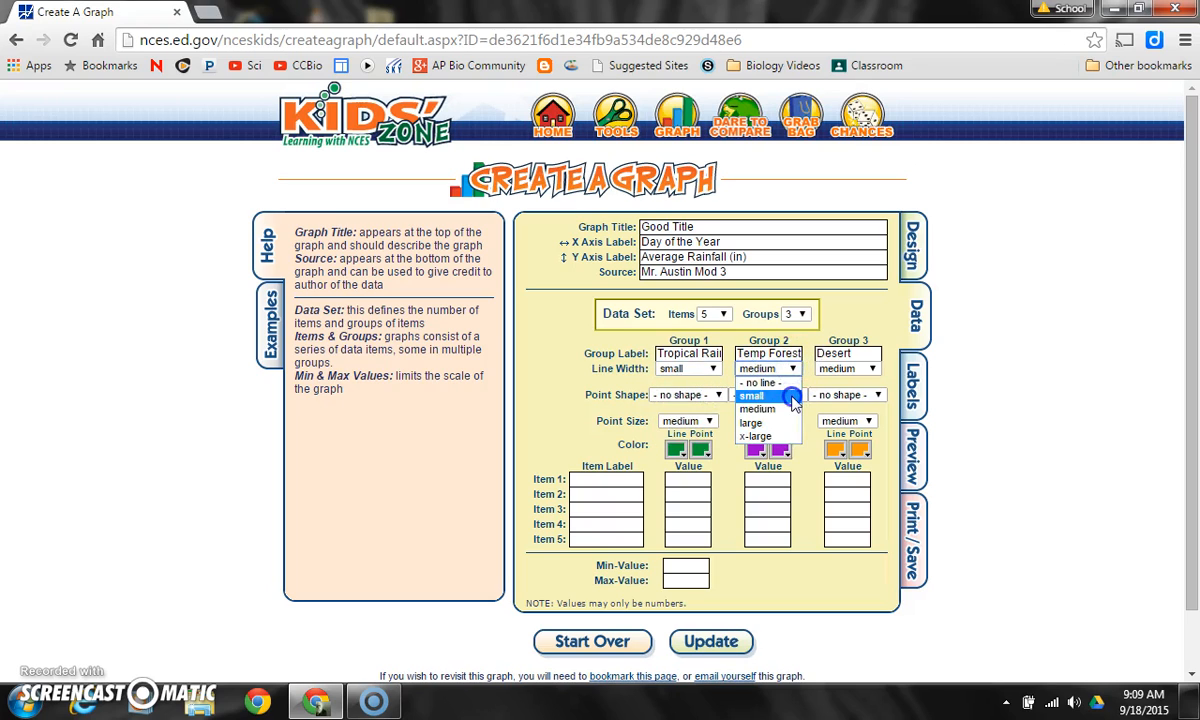
click(790, 396)
click(872, 369)
click(860, 397)
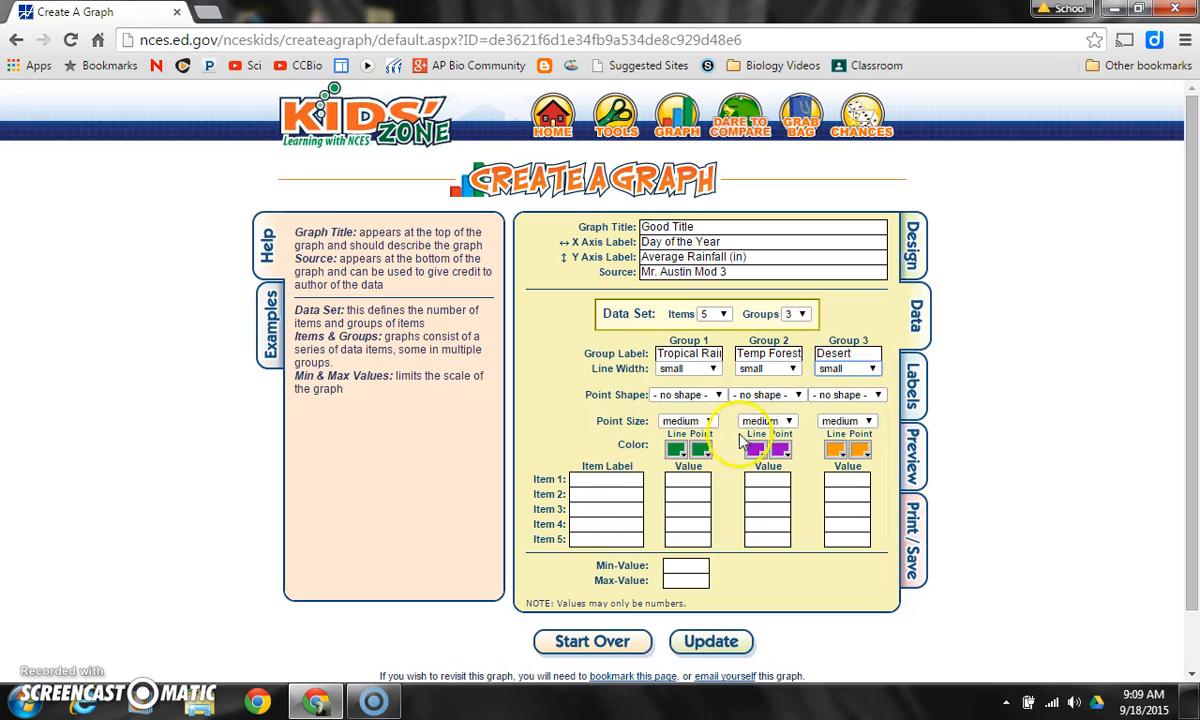
Step: Set the point shapes to square for group 1, circle for group 2 and rhombus for group 3
click(718, 395)
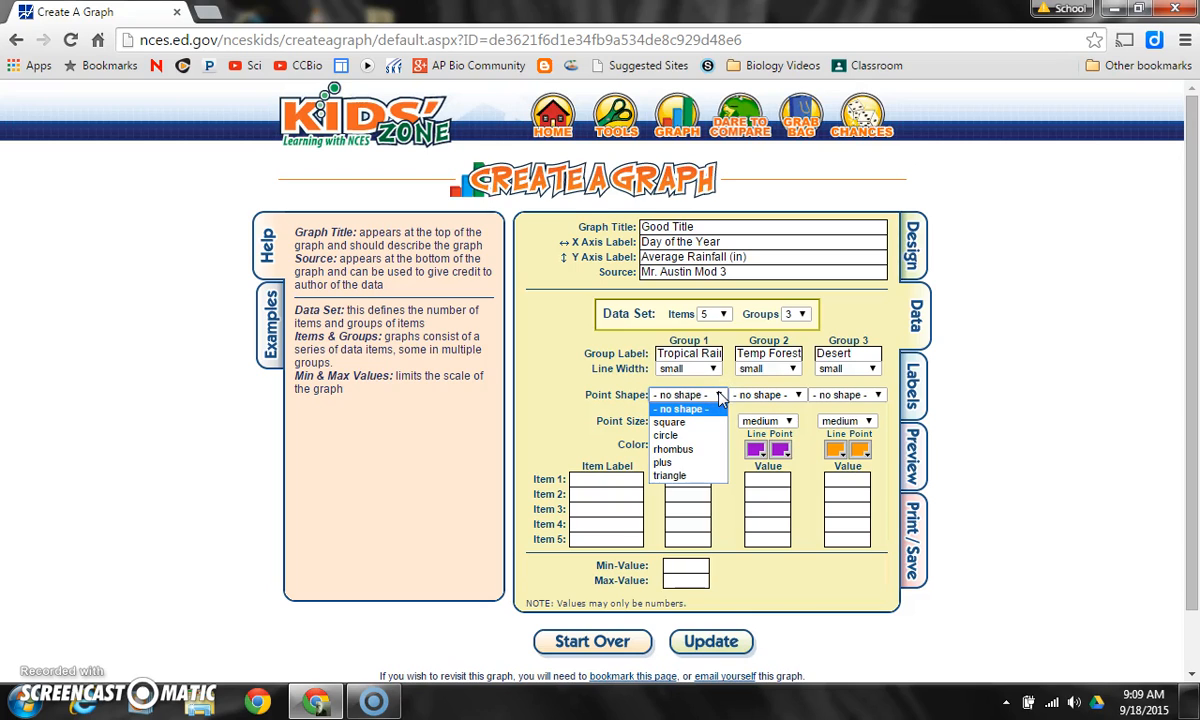
click(669, 422)
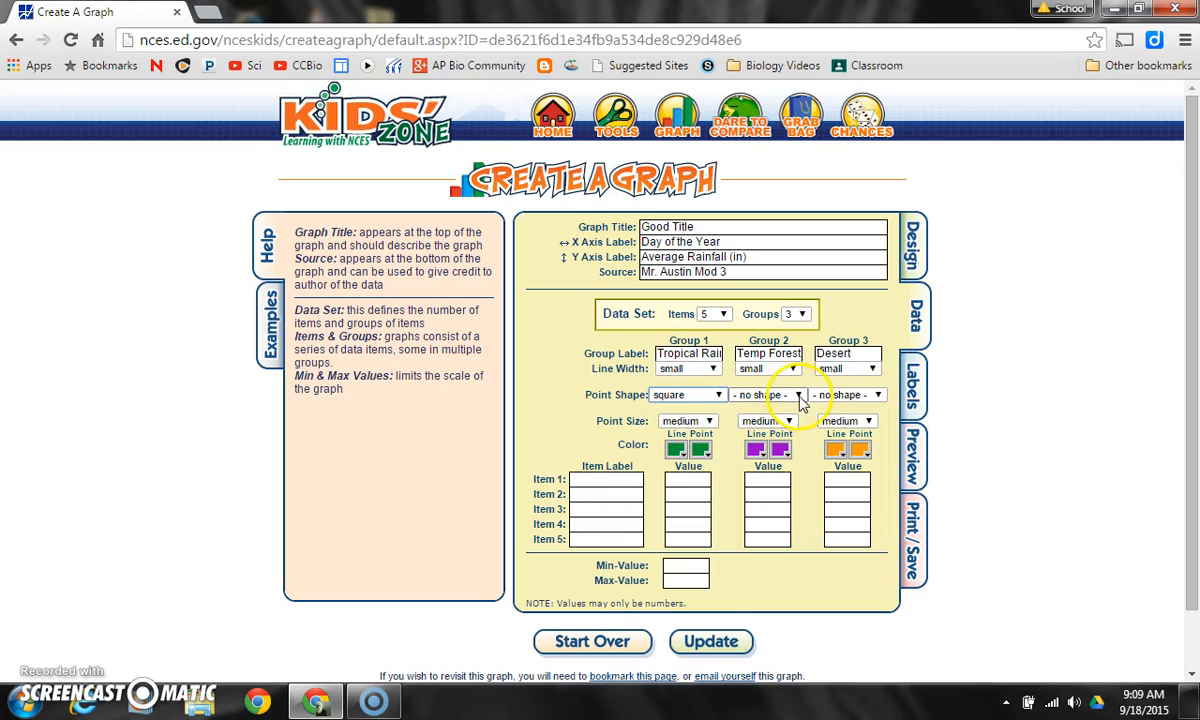
click(798, 396)
click(748, 435)
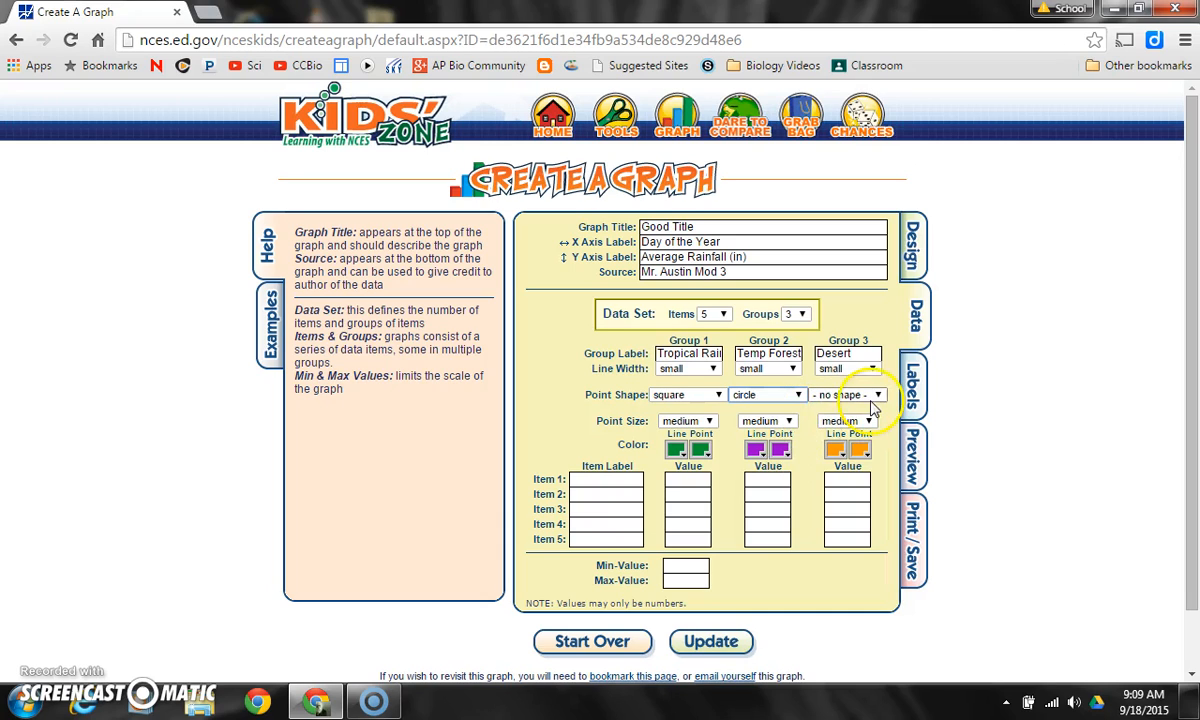
click(876, 396)
click(835, 444)
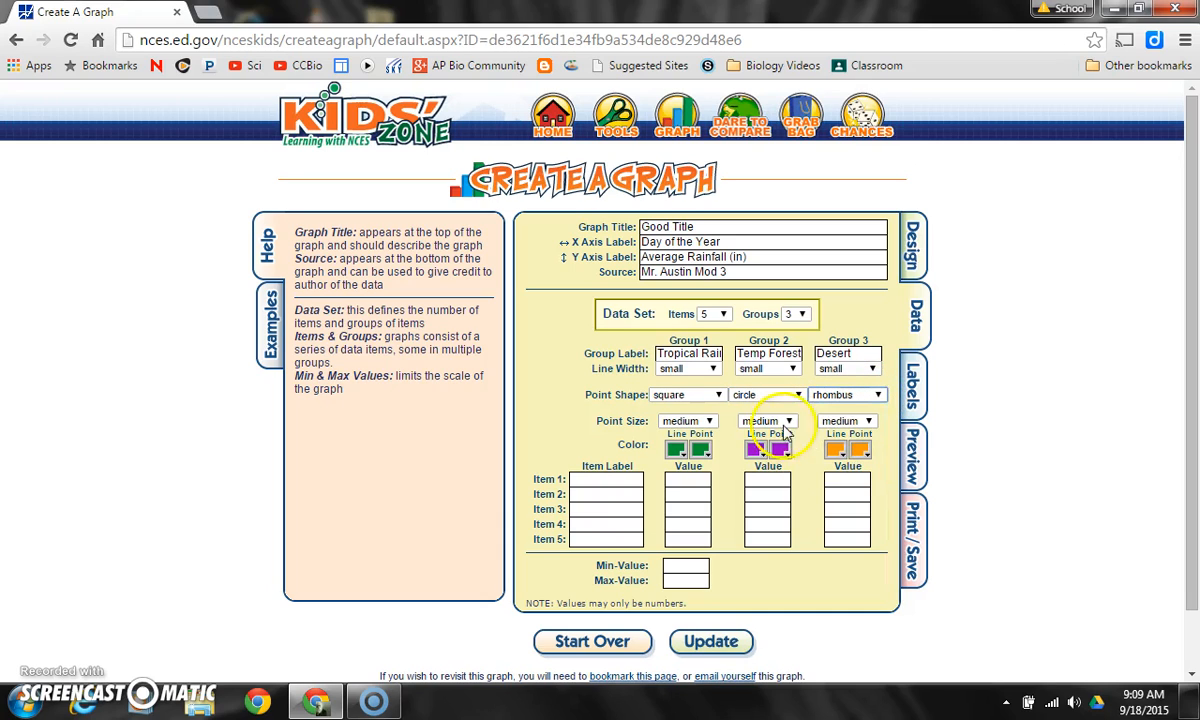
Step: Set the point size of all three groups to small
click(700, 421)
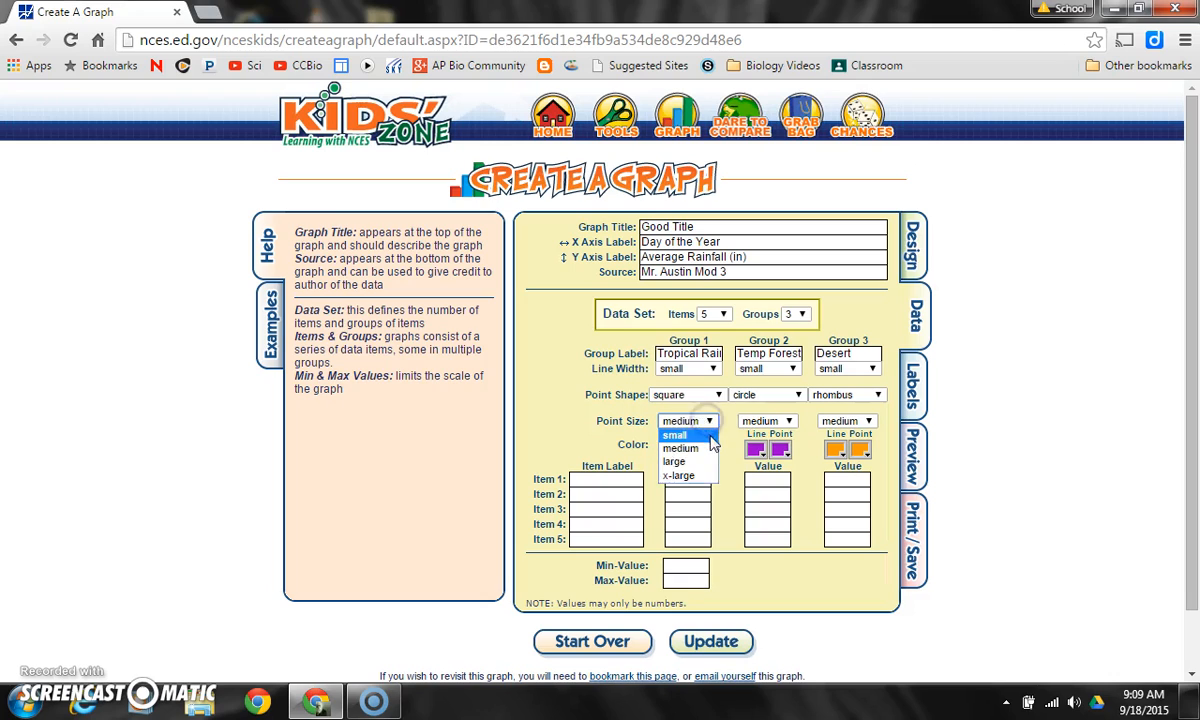
click(678, 435)
click(772, 421)
click(760, 435)
click(862, 421)
click(864, 438)
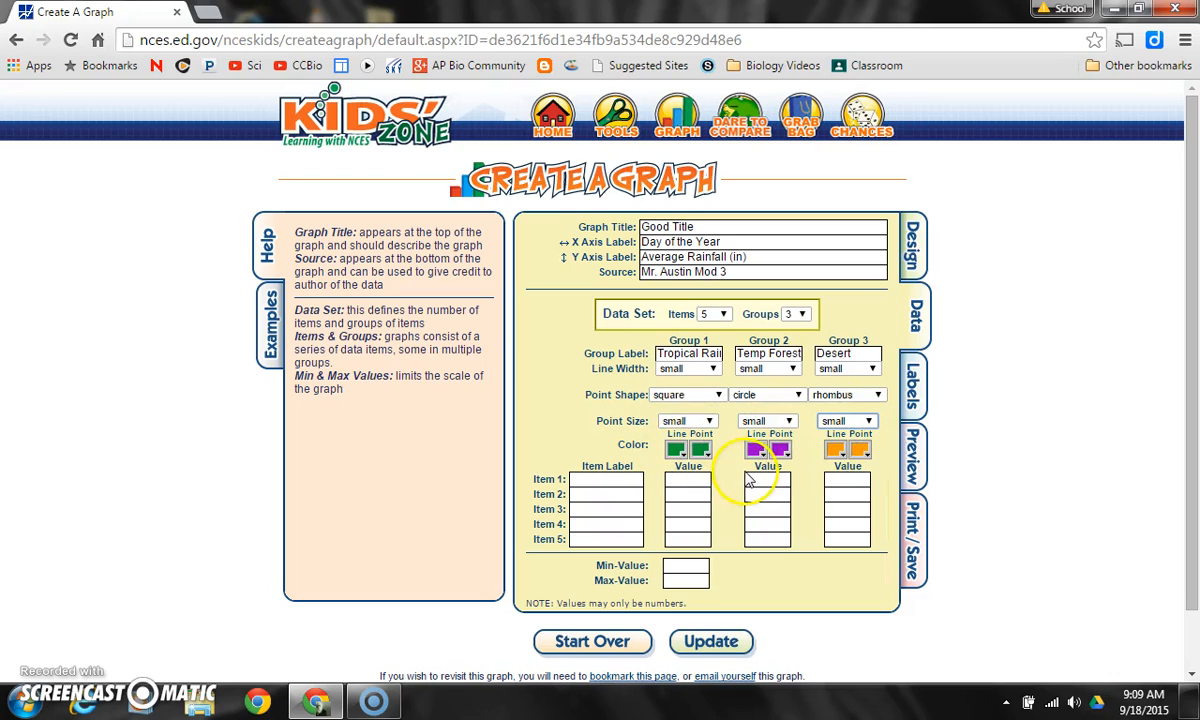
Step: Label items 1 through 5 as 0, 30, 60, 90 and 120
click(689, 479)
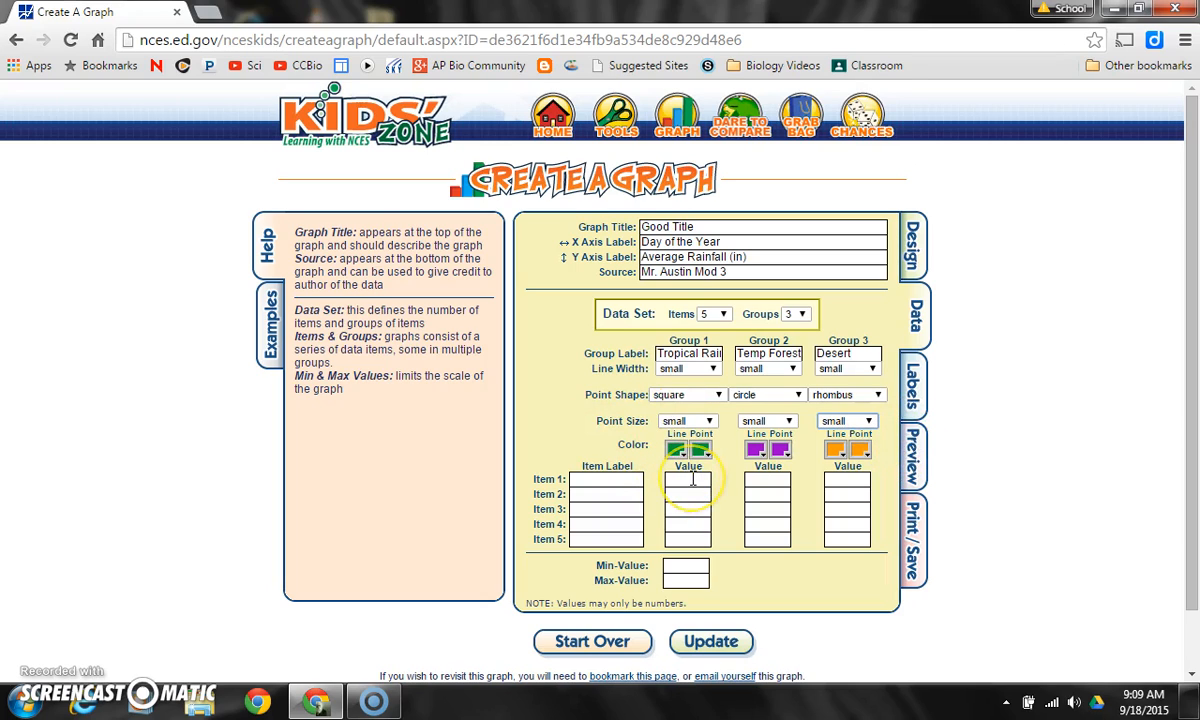
click(642, 495)
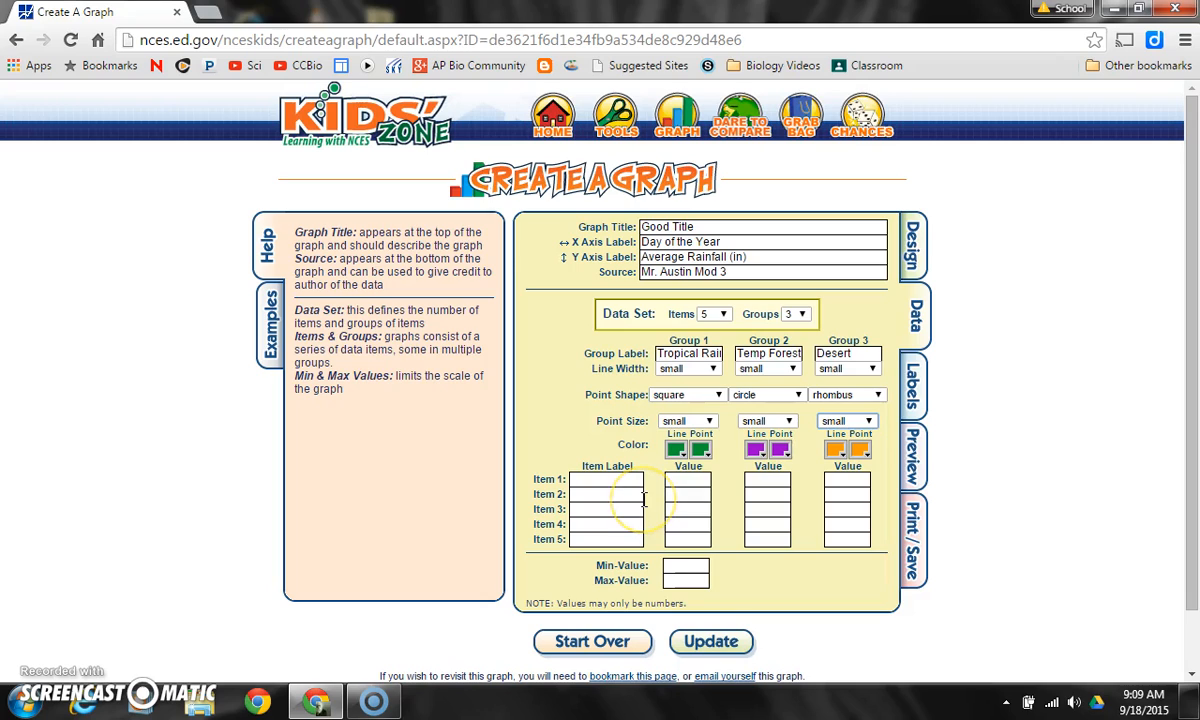
click(609, 484)
text(0)
key(Tab)
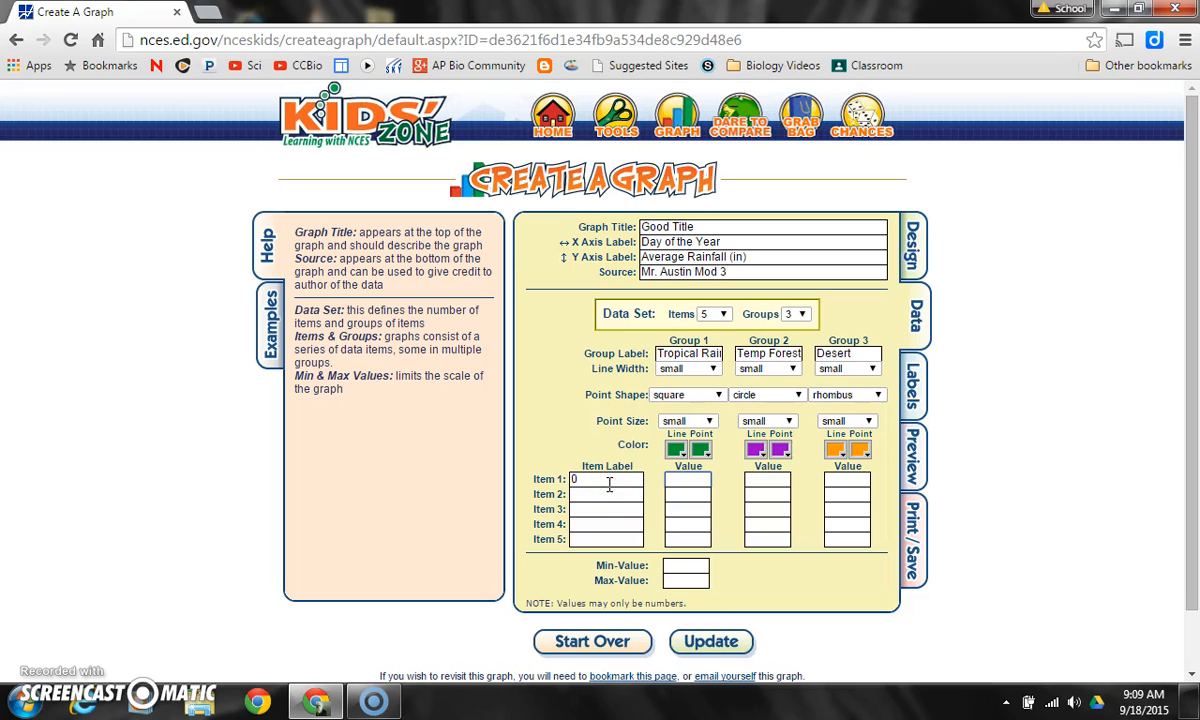
click(605, 492)
text(30)
click(611, 512)
click(623, 536)
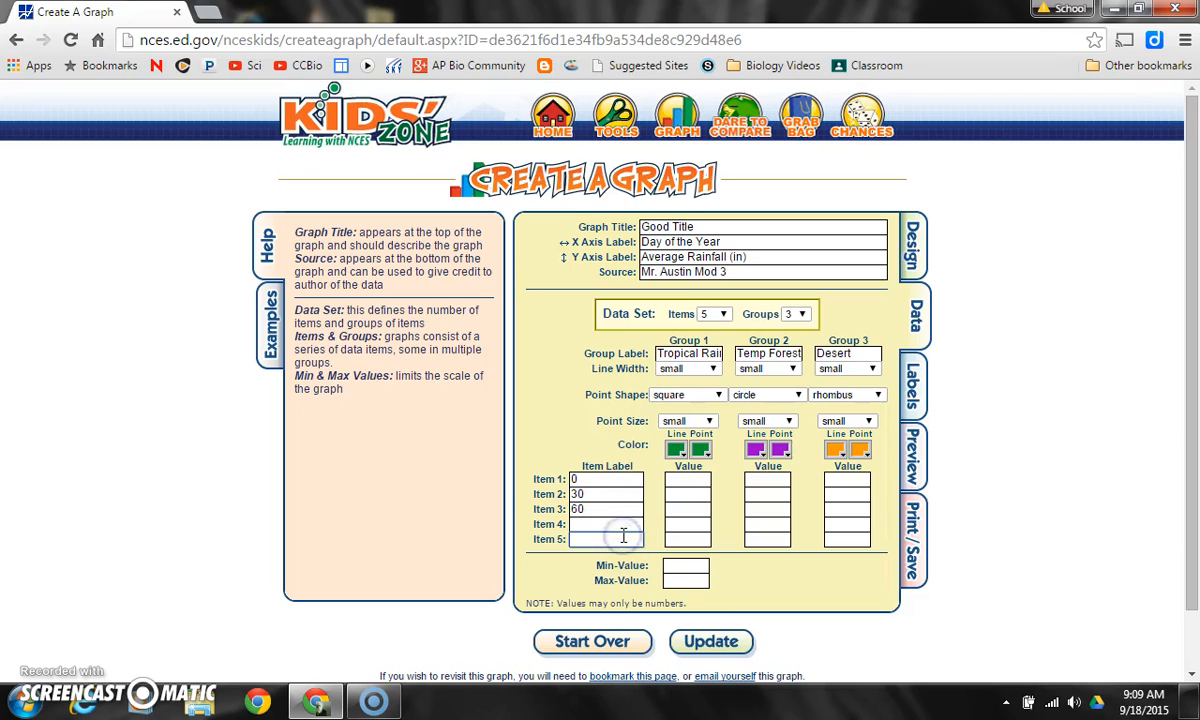
click(580, 524)
text(90)
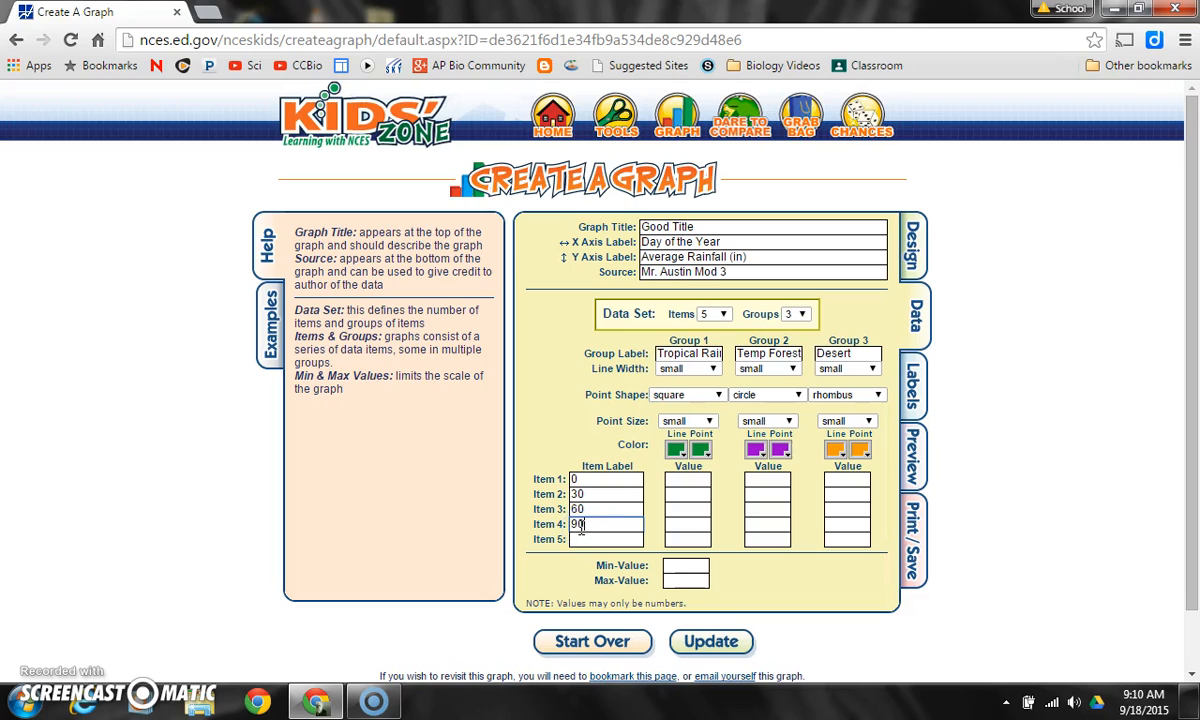
text(120)
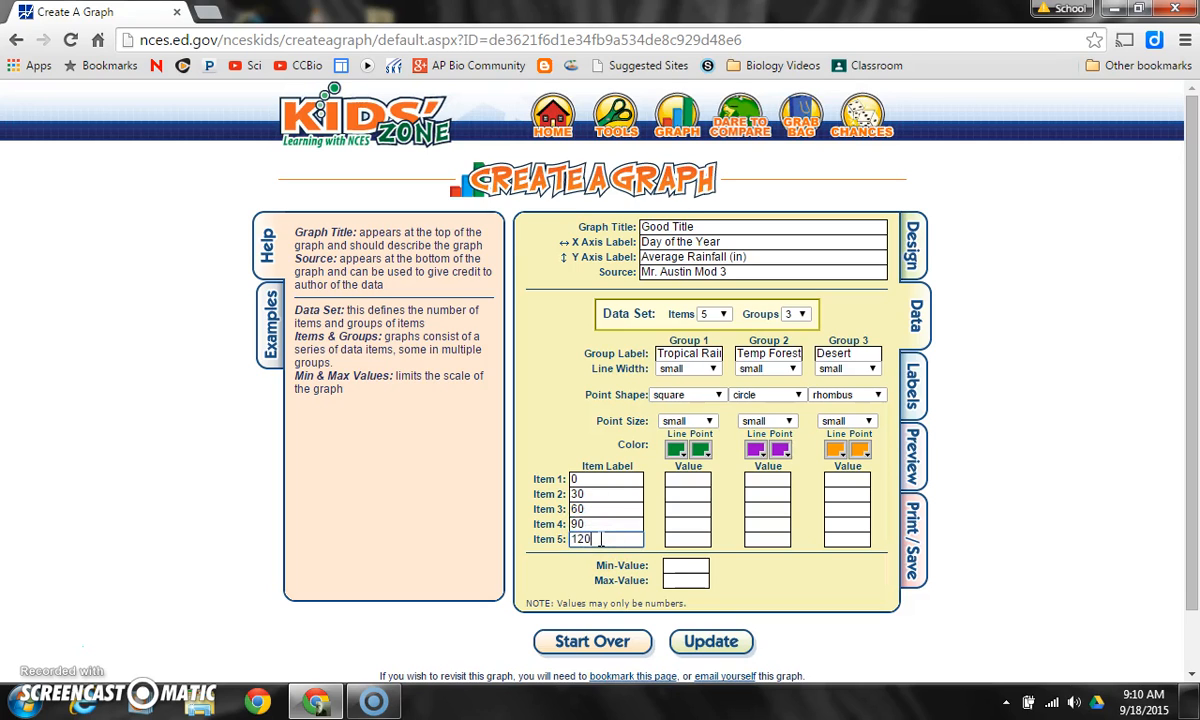
Step: Increase the data set to 7 items and label items 6 and 7 as 150 and 180
click(714, 314)
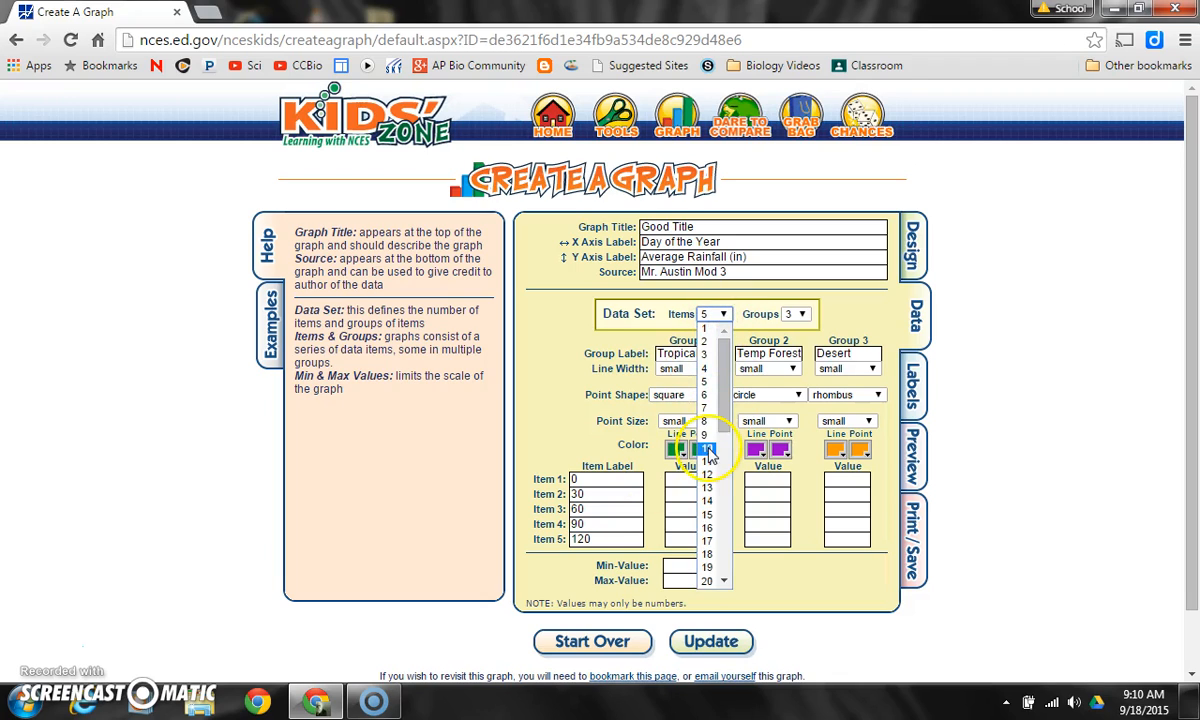
click(706, 408)
click(607, 552)
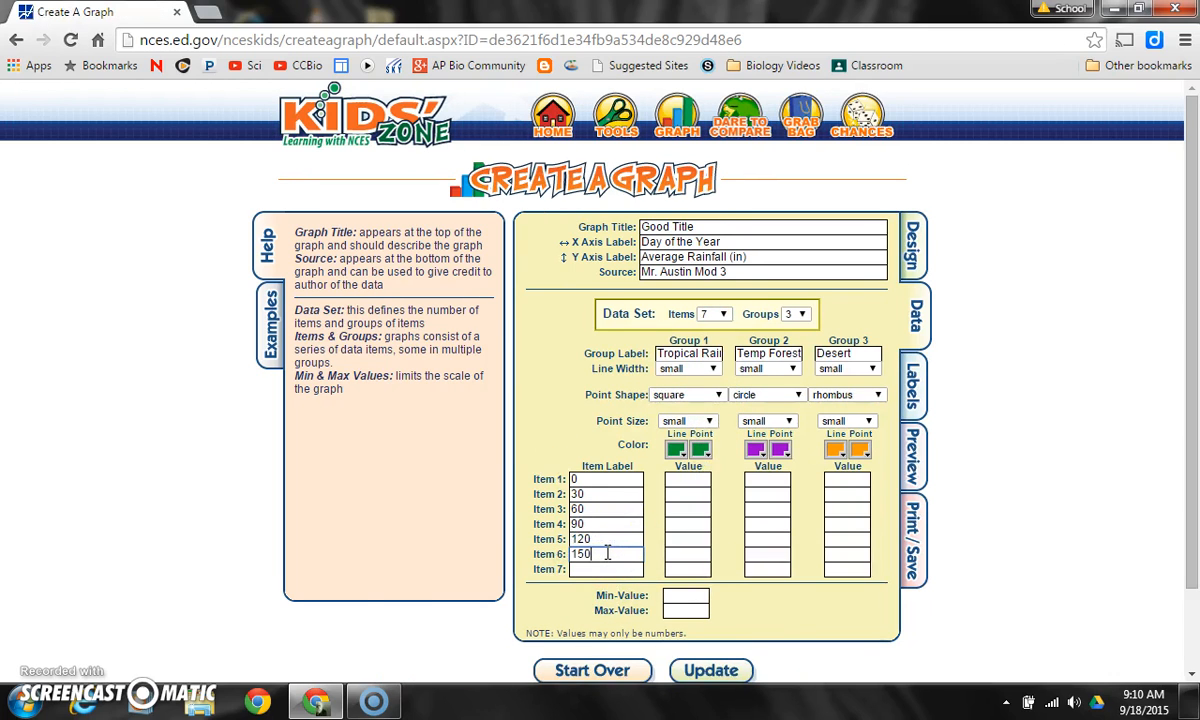
click(594, 569)
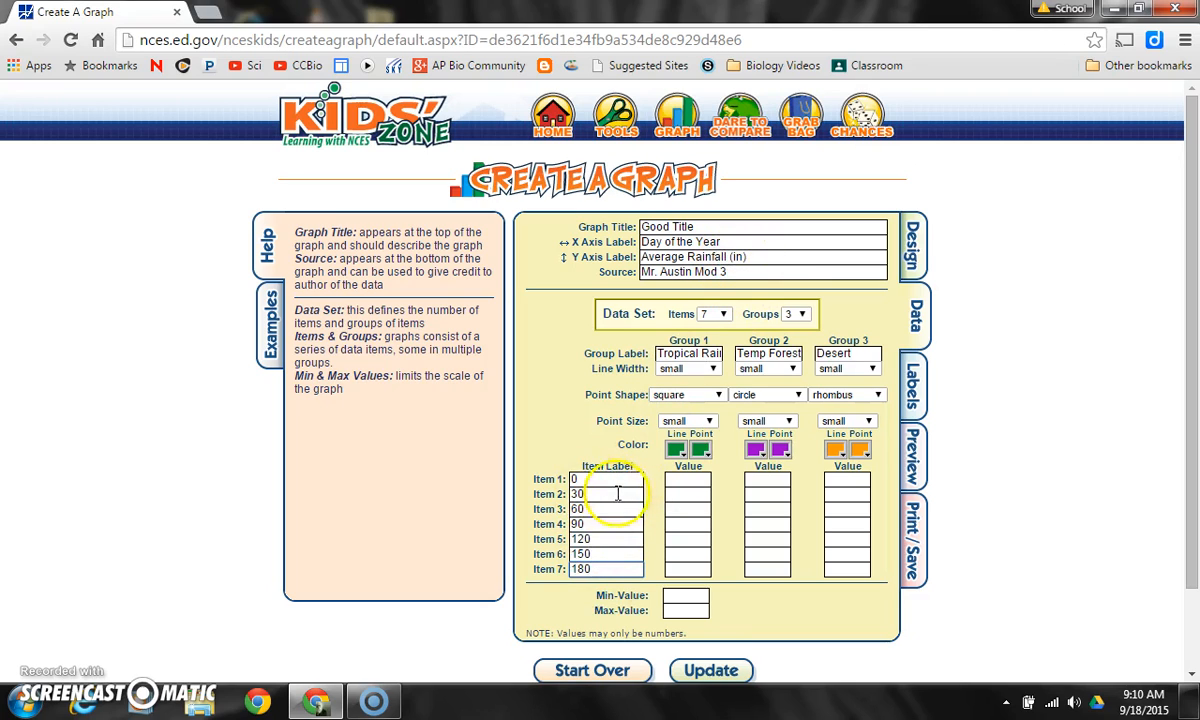
Step: Enter the group 1 (Tropical Rainforest) values for items 1 through 7 as 8, 9, 13, 15, 16, 18 and 15
click(695, 480)
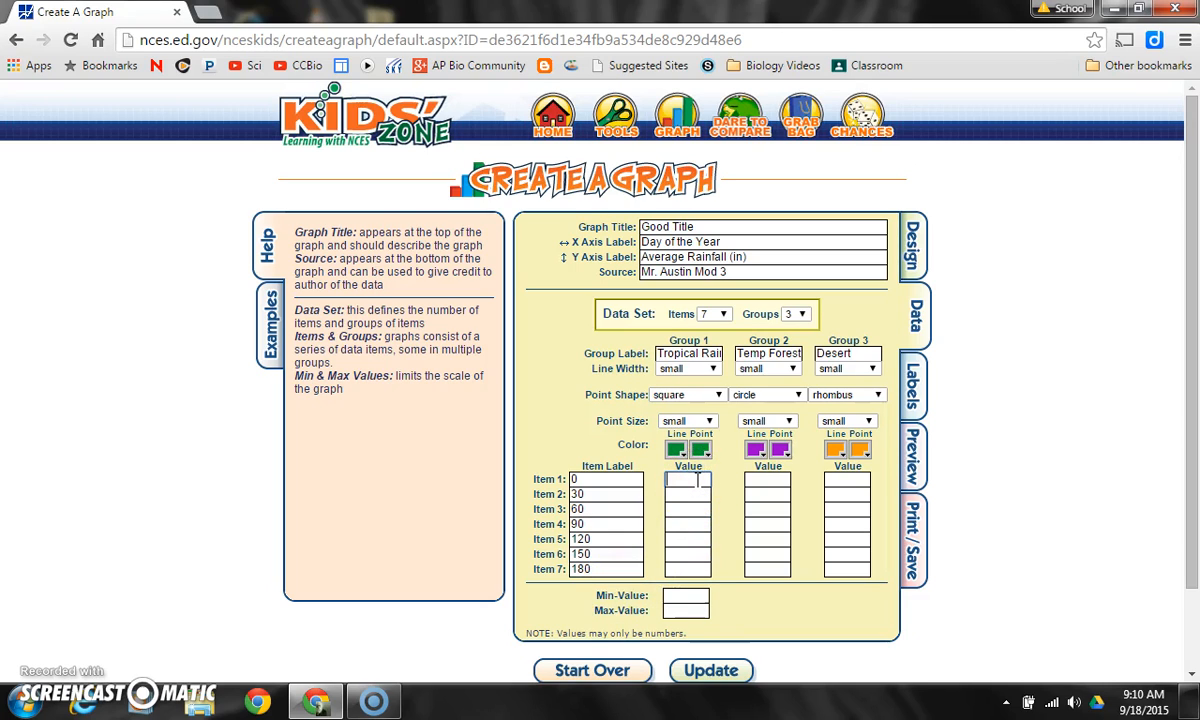
click(700, 494)
text(9)
click(695, 509)
text(13)
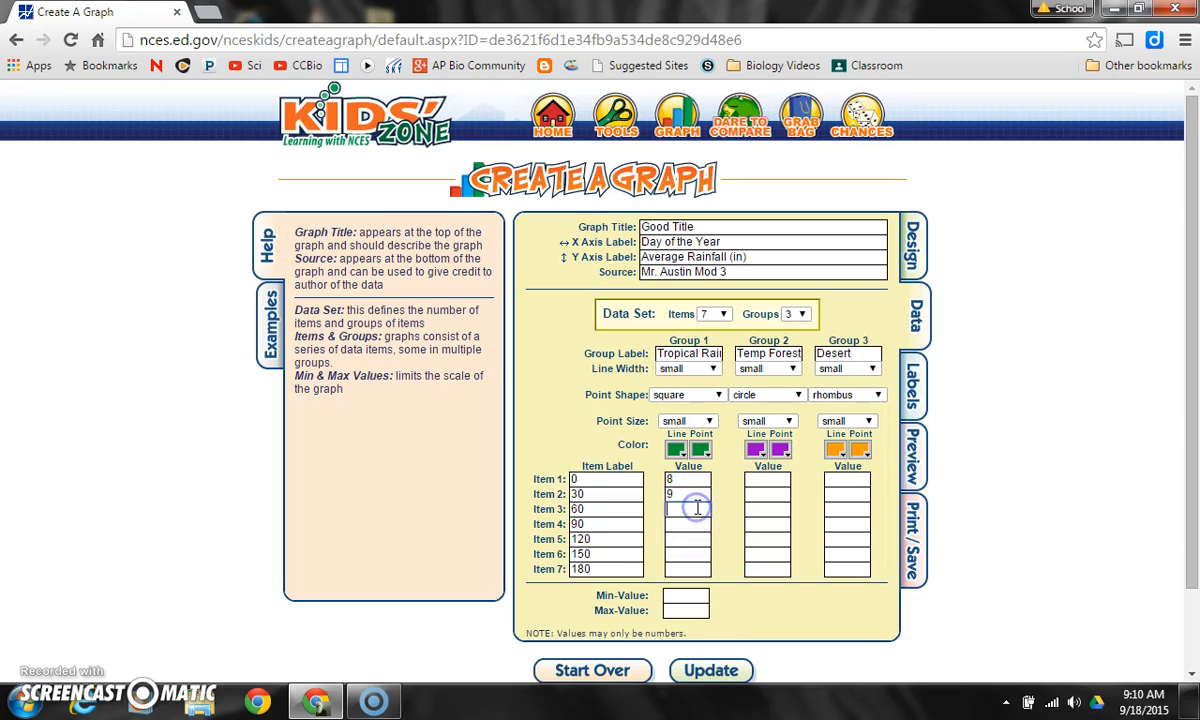
click(702, 524)
text(15)
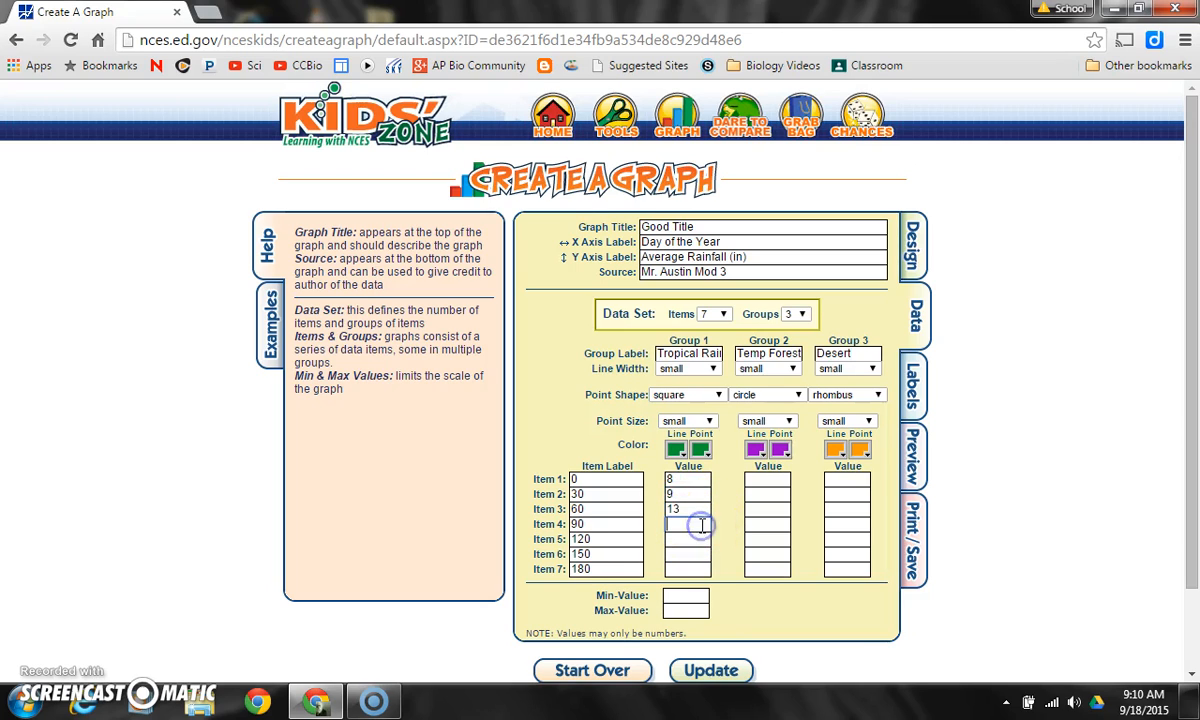
click(699, 540)
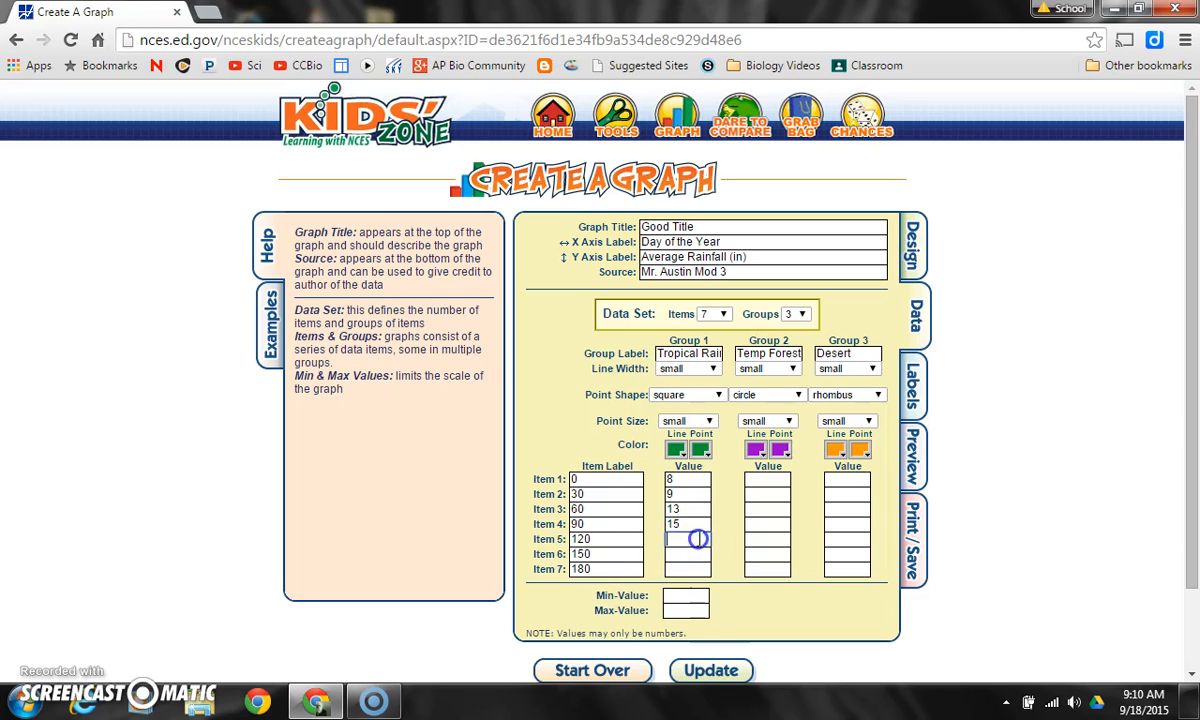
text(16)
click(699, 554)
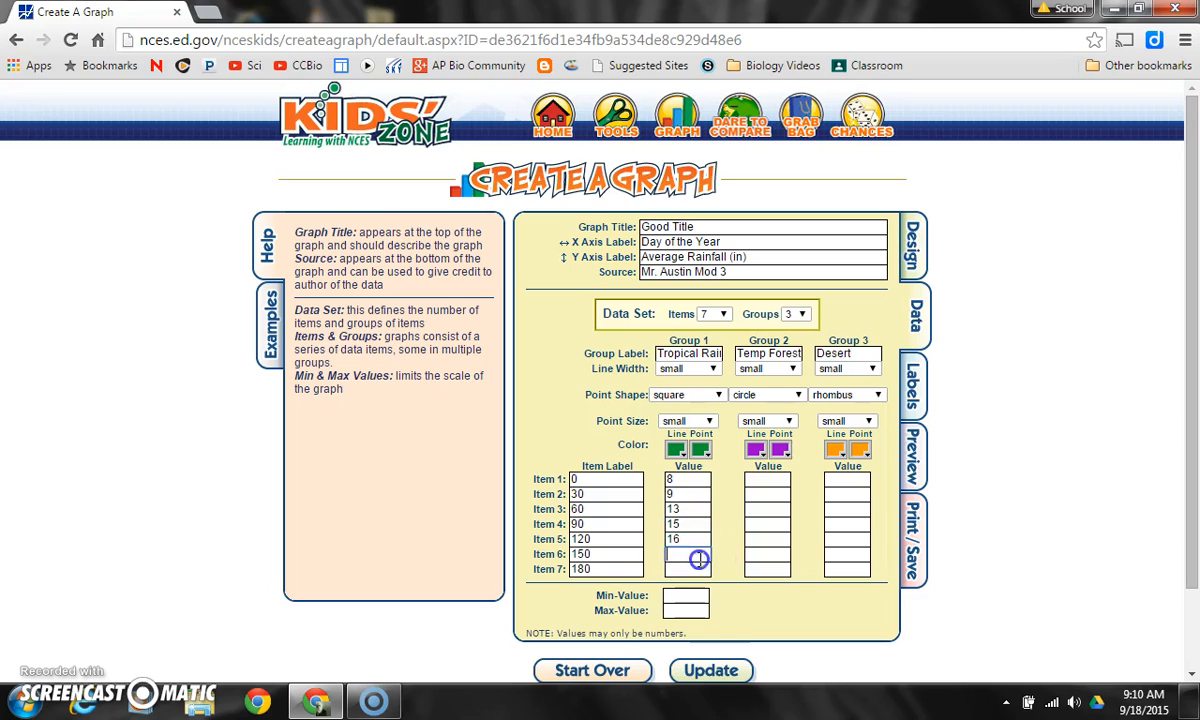
text(18)
click(688, 564)
Step: Enter the group 2 (Temp Forest) values for items 1 through 7 as 3, 2, 5, 8, 4, 6 and 5
click(776, 481)
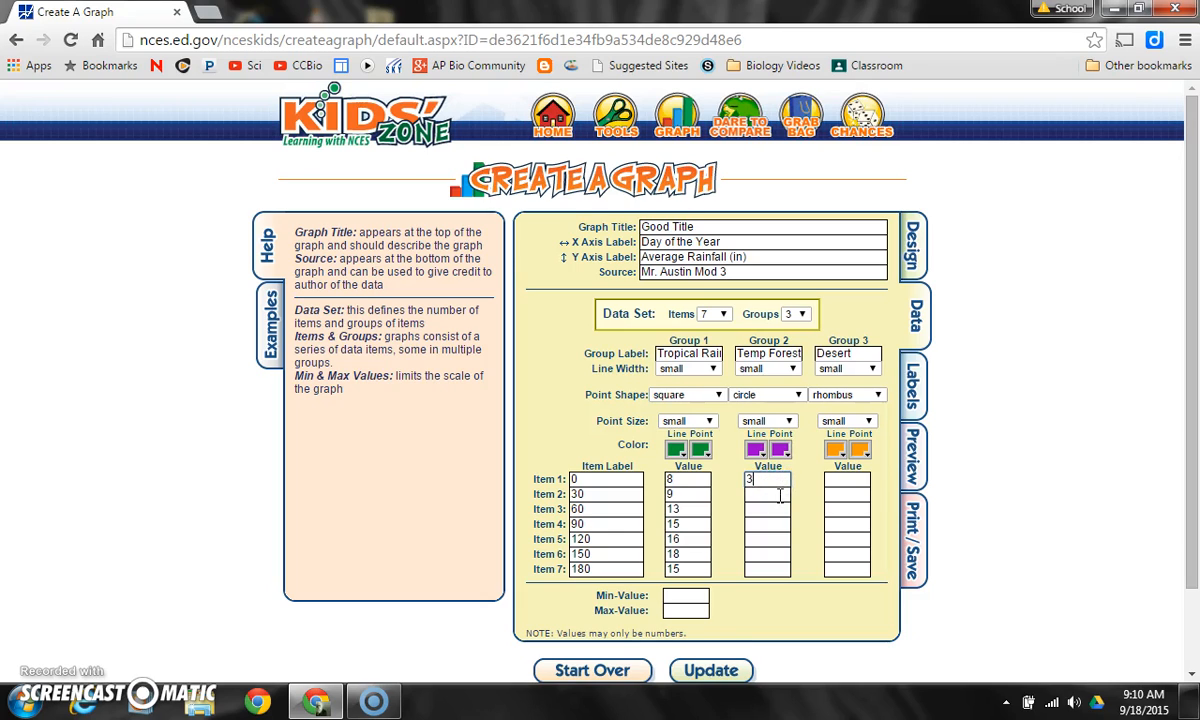
click(763, 514)
text(5)
click(773, 523)
click(781, 537)
text(4)
click(757, 566)
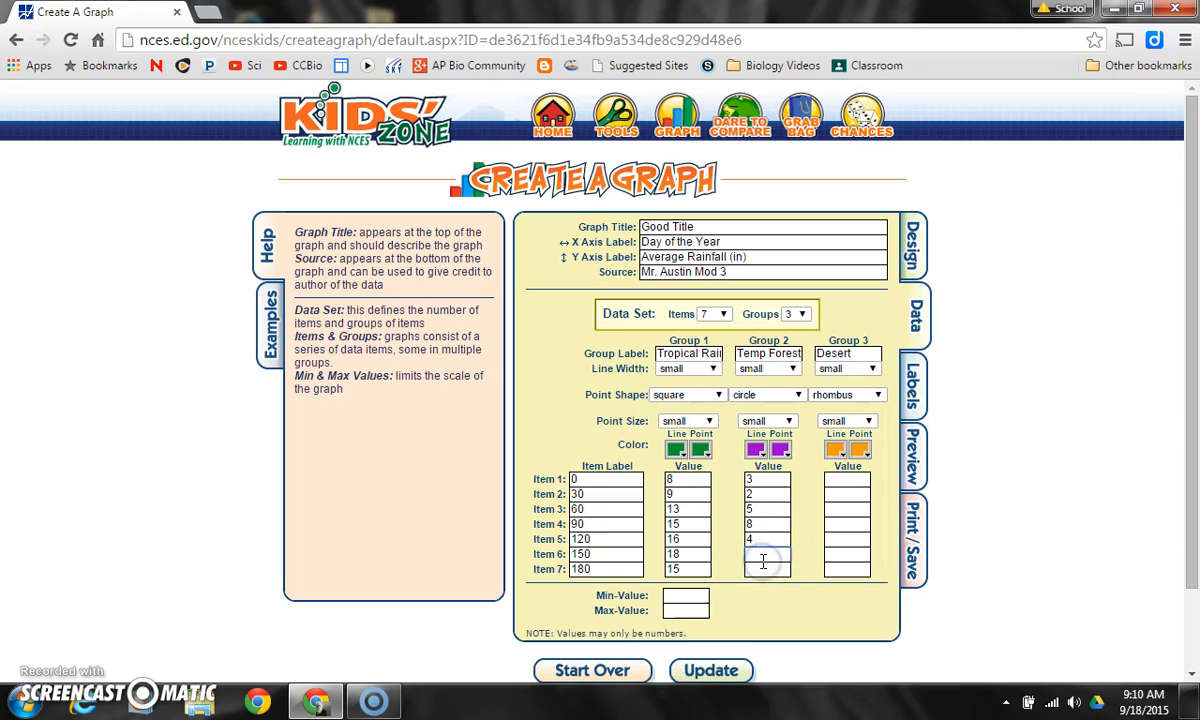
click(763, 569)
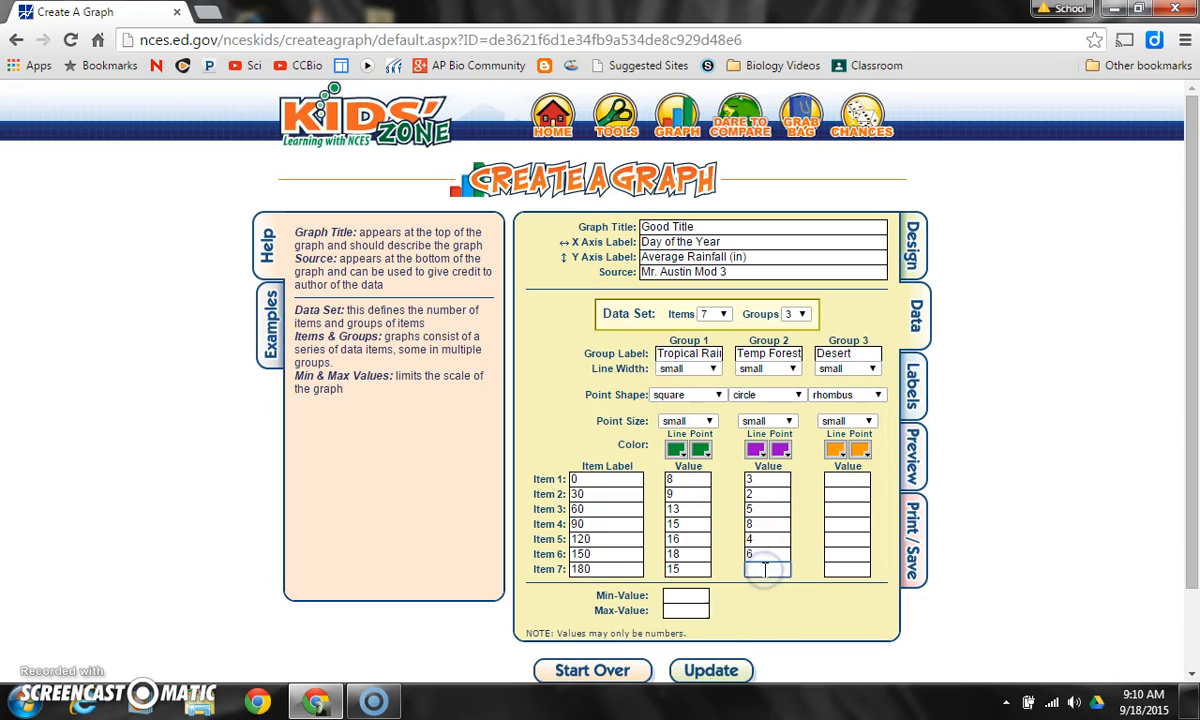
Step: Enter the group 3 (Desert) values for items 1 through 7 as 1, 2, 0, 0, 1, 2 and 1
click(855, 479)
text(1)
click(855, 497)
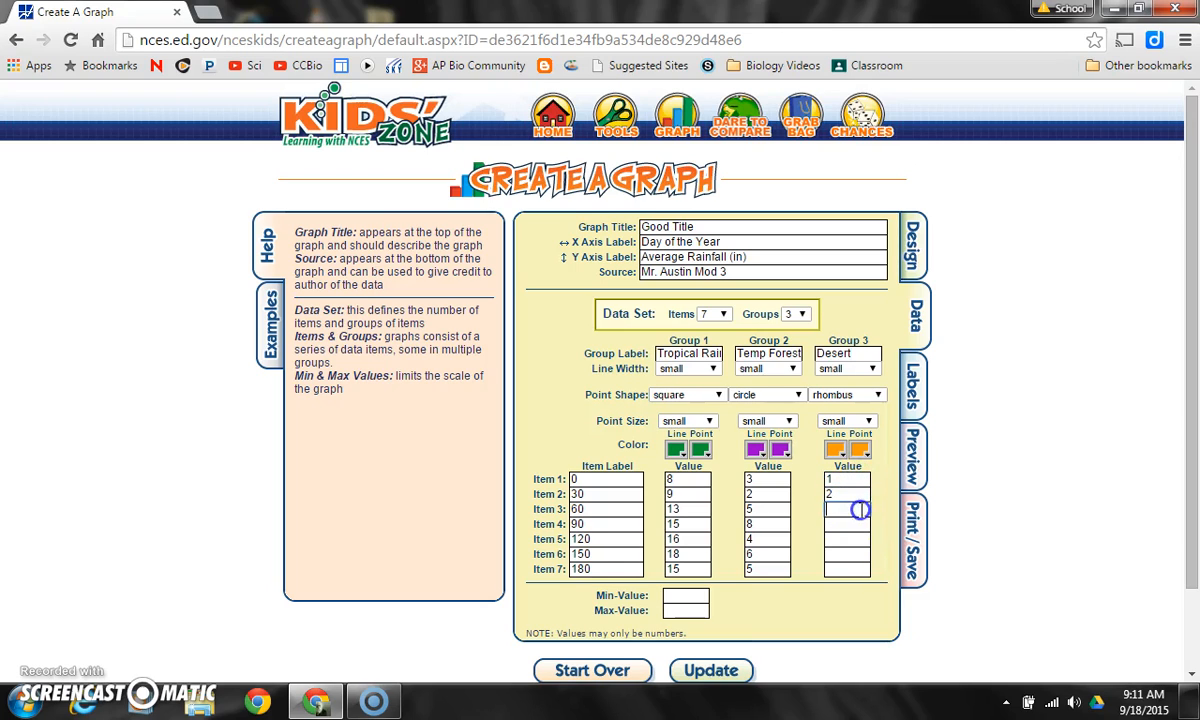
text(1)
click(858, 554)
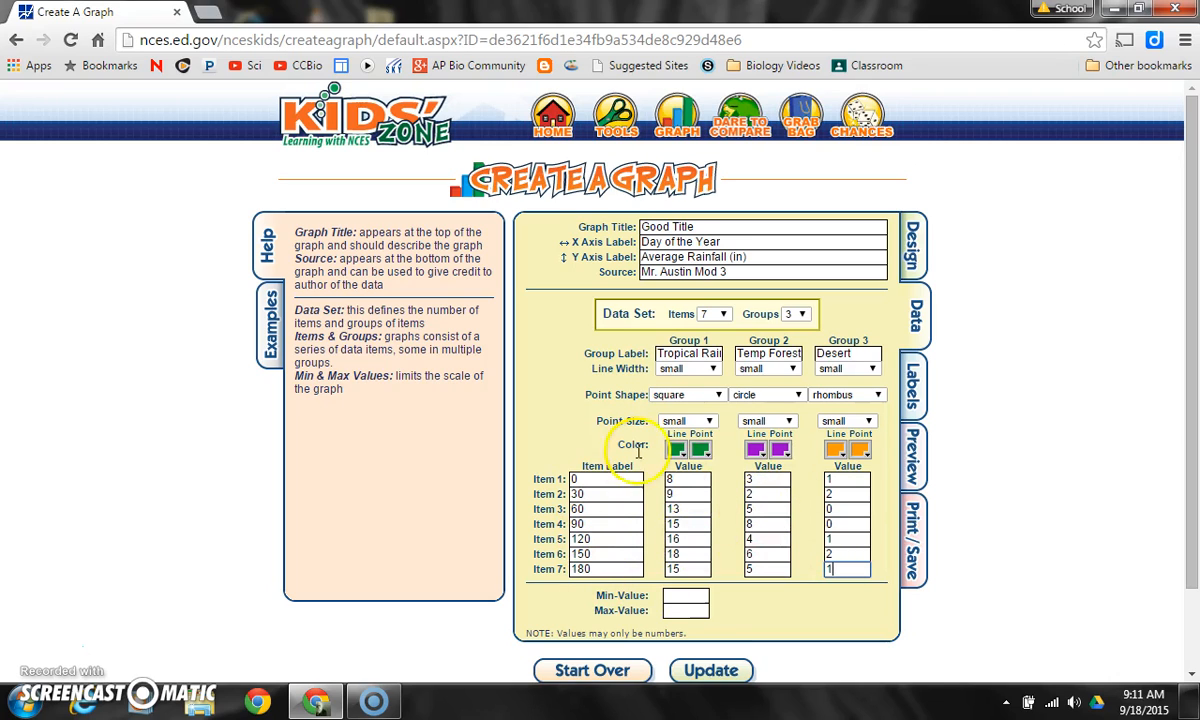
Step: Preview the graph, turn off its data labels and preview it again
click(912, 405)
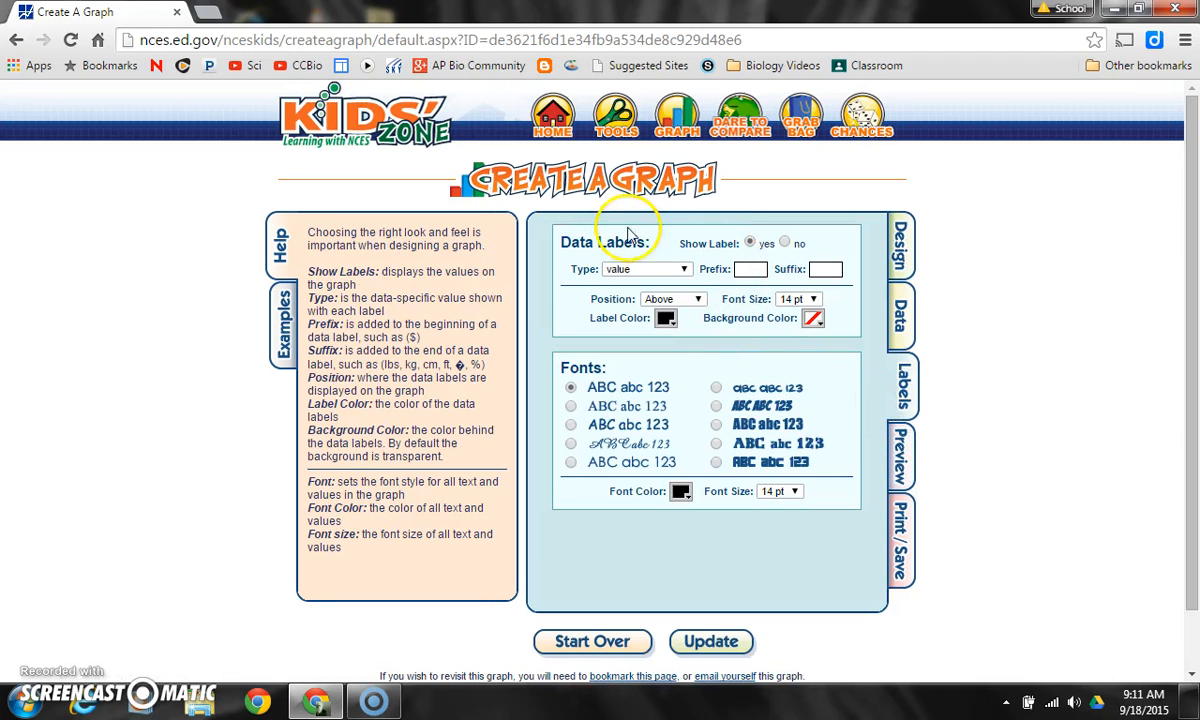
click(901, 468)
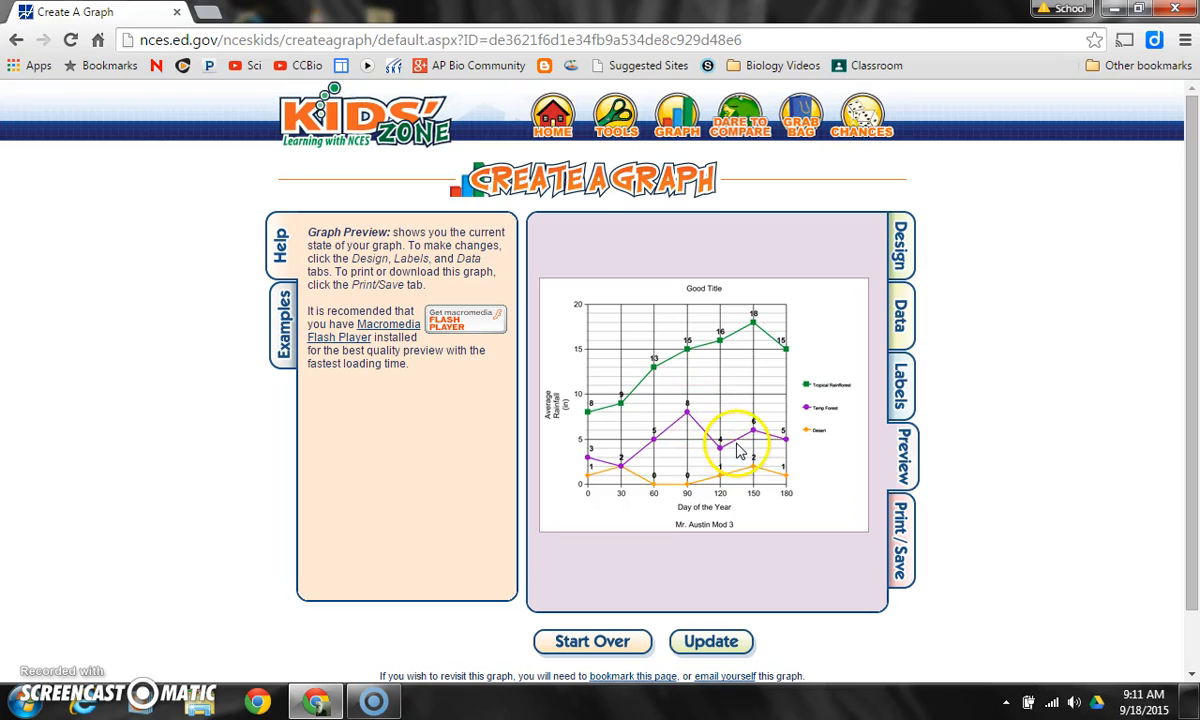
click(903, 398)
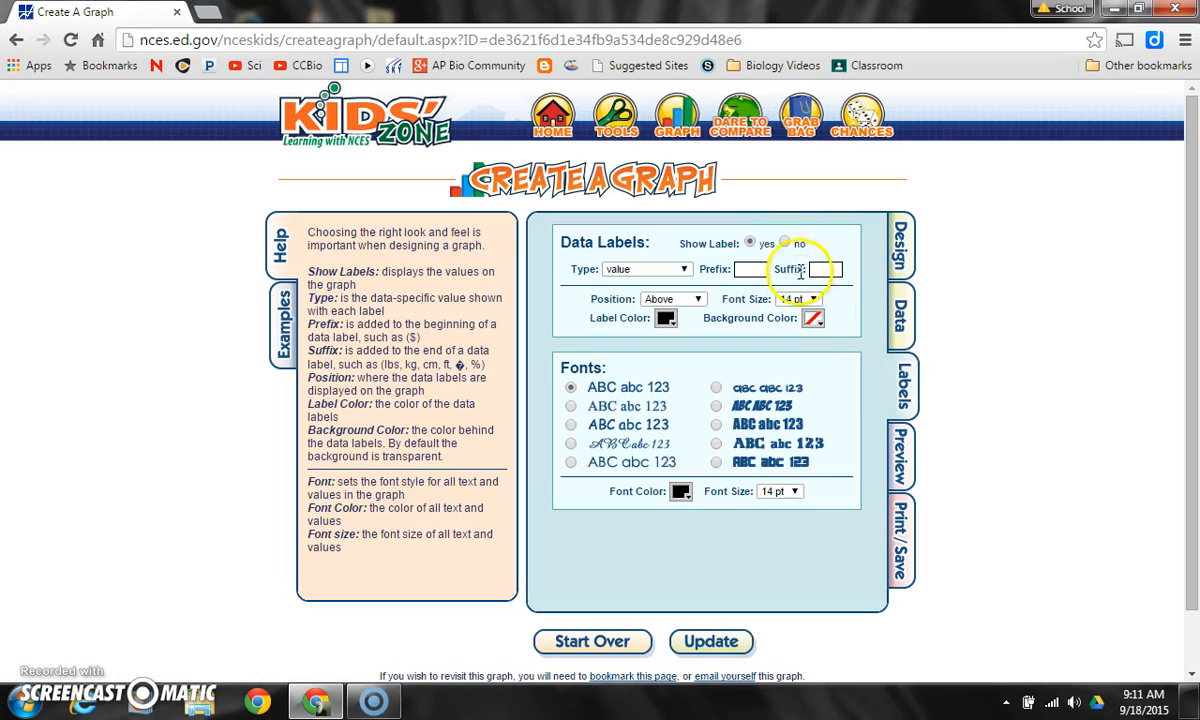
click(786, 244)
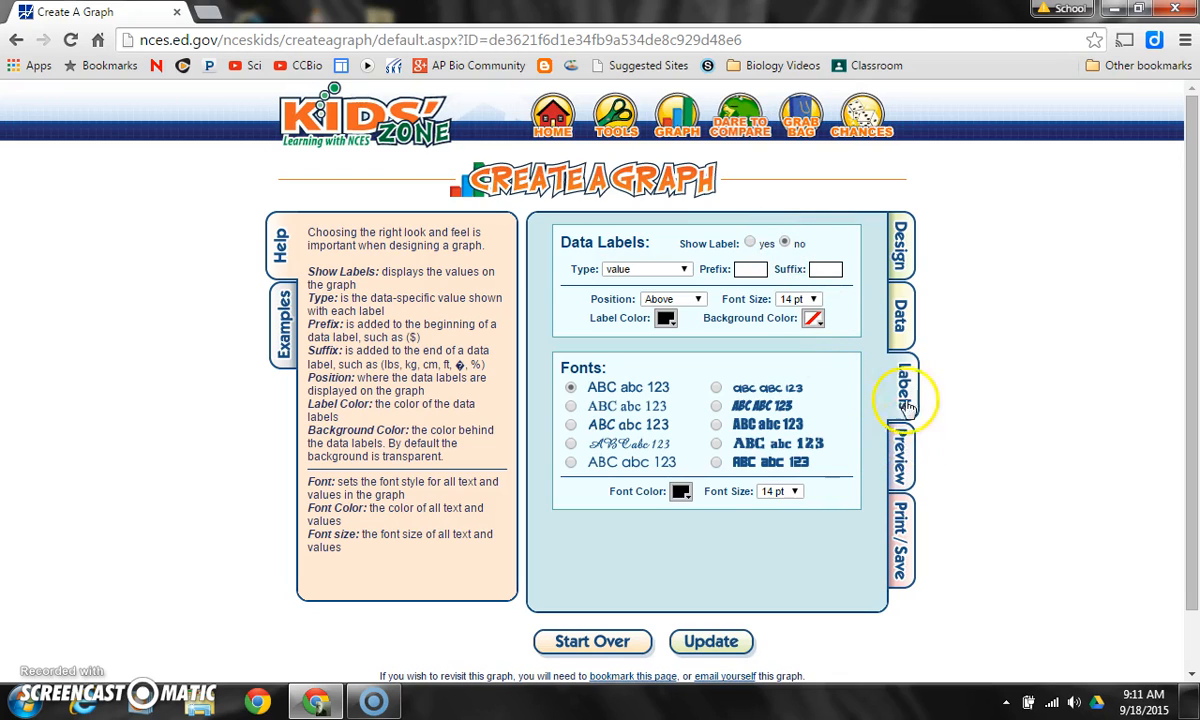
click(903, 455)
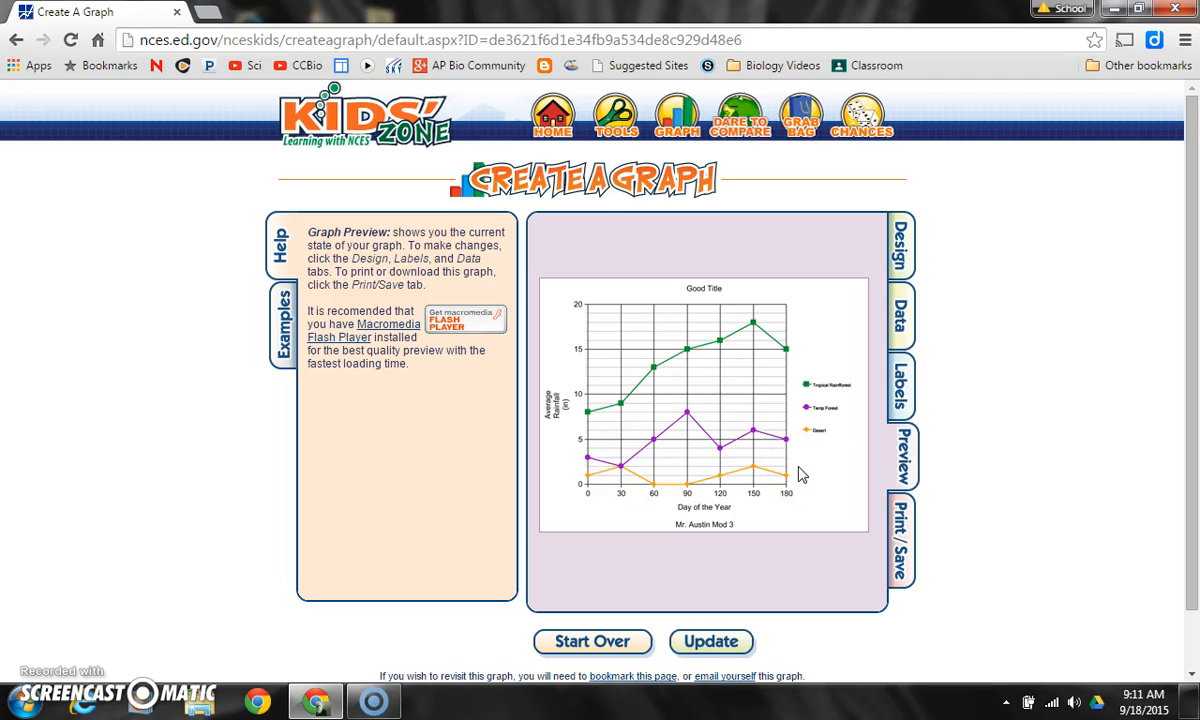
Step: Replace the group 3 (Desert) values for items 1 through 7 with 5, 7, 8, 9, 11, 12 and 11, and preview the graph
click(899, 315)
double_click(826, 481)
text(5)
double_click(845, 494)
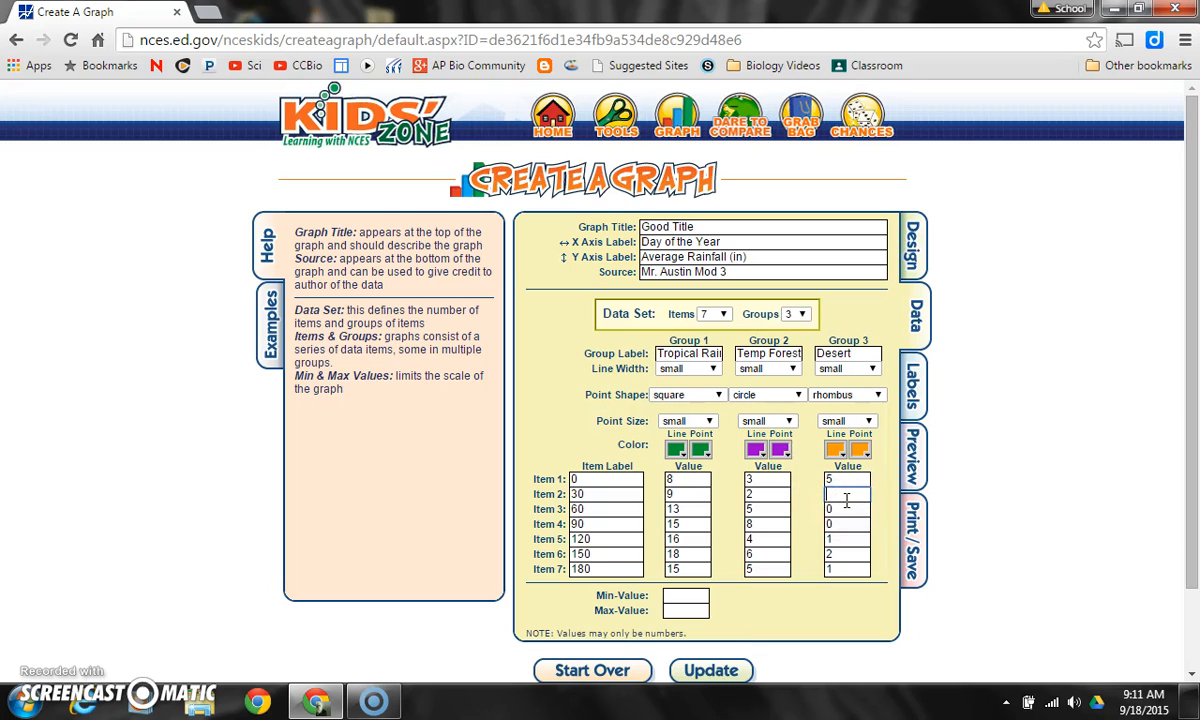
text(7)
double_click(829, 509)
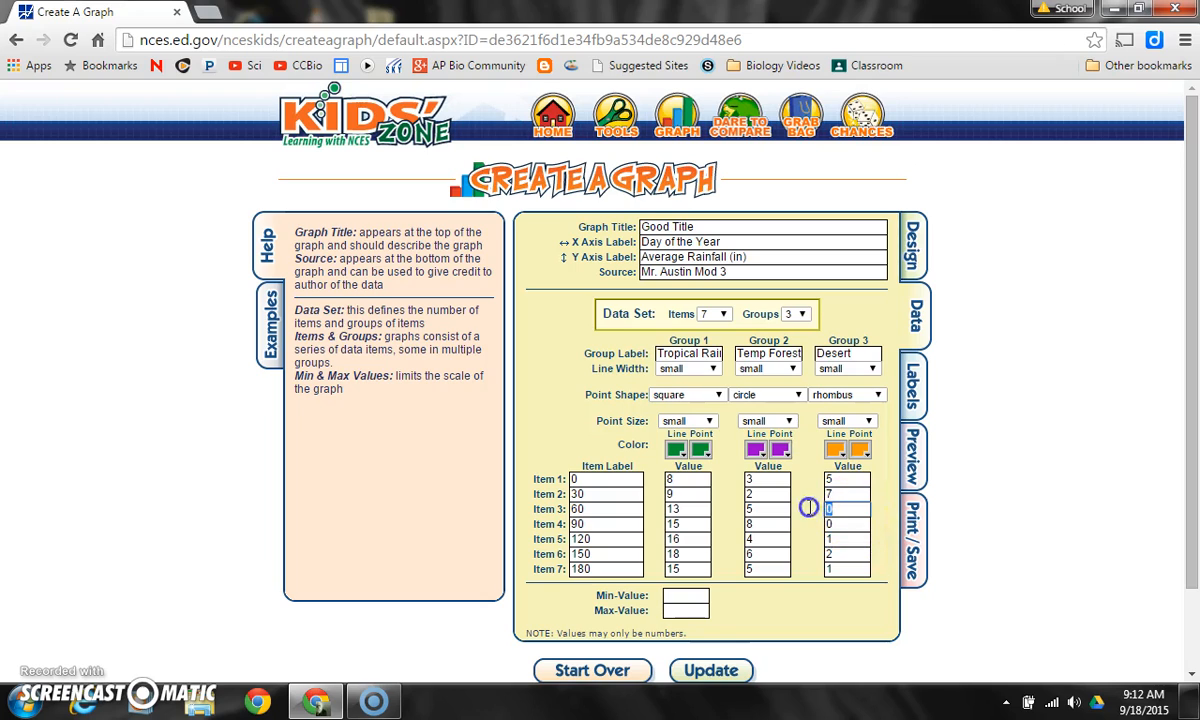
text(8)
double_click(802, 525)
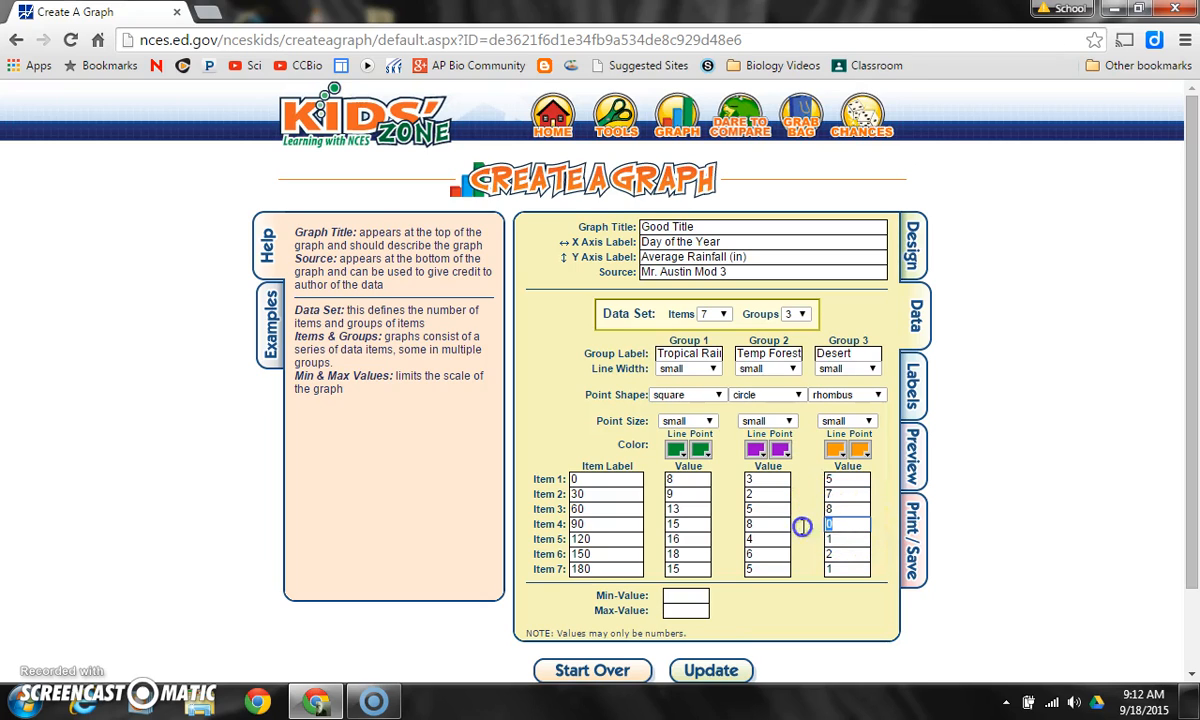
text(9)
click(829, 539)
text(11)
double_click(806, 553)
click(818, 571)
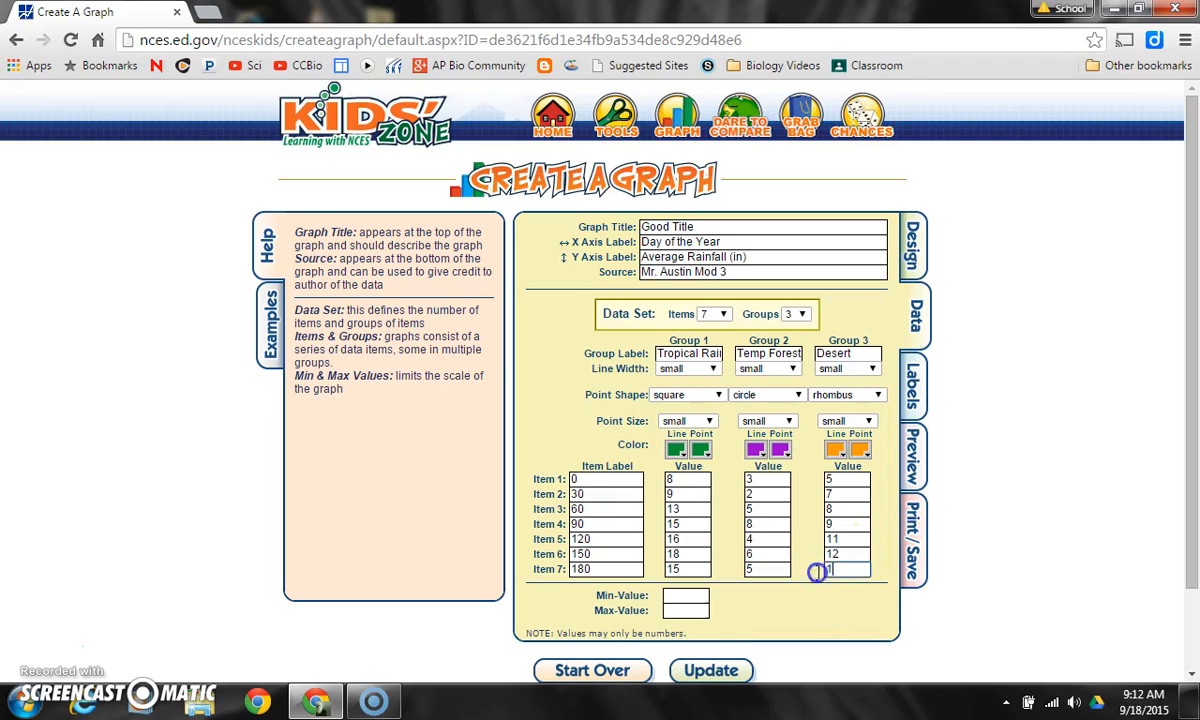
click(921, 453)
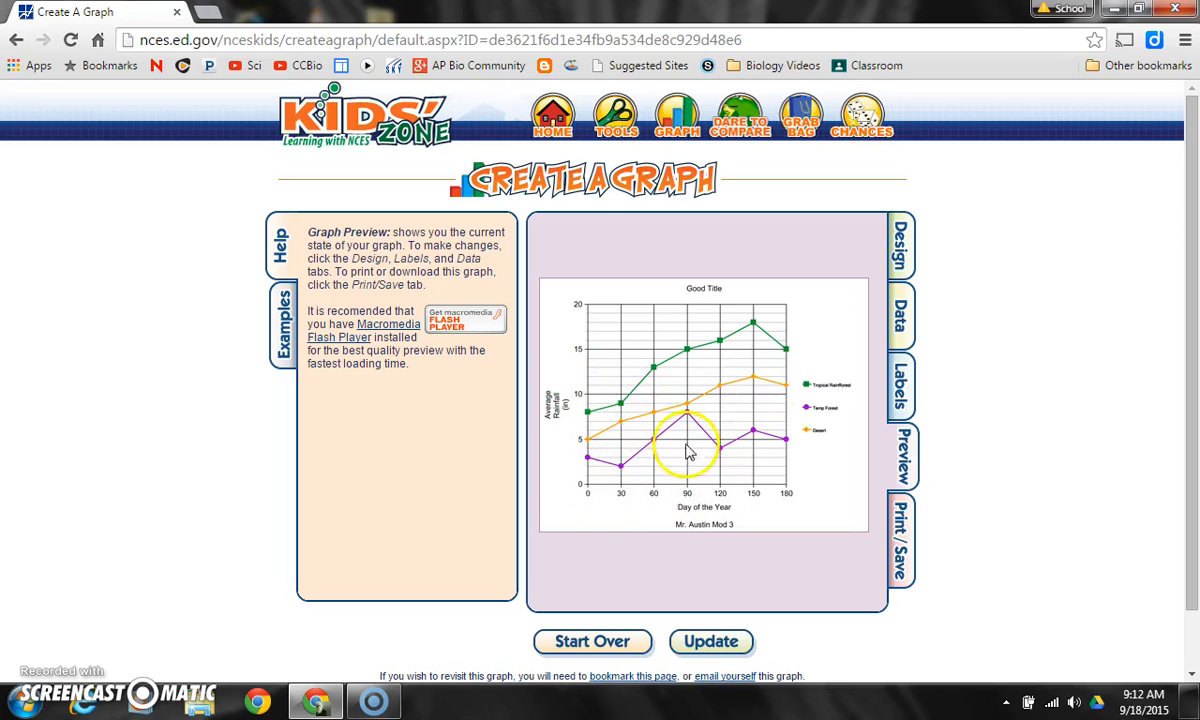
Step: Set the graph's minimum value to 1.5 and maximum value to 20, checking the scale in the preview
click(910, 343)
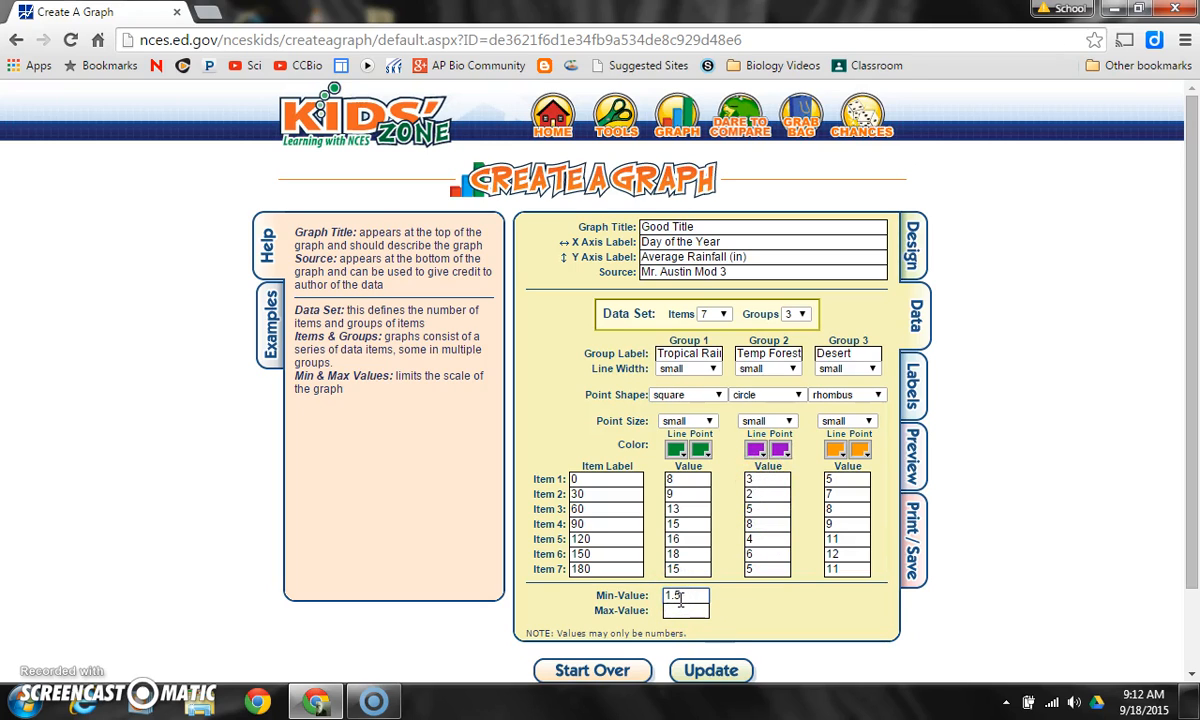
click(898, 537)
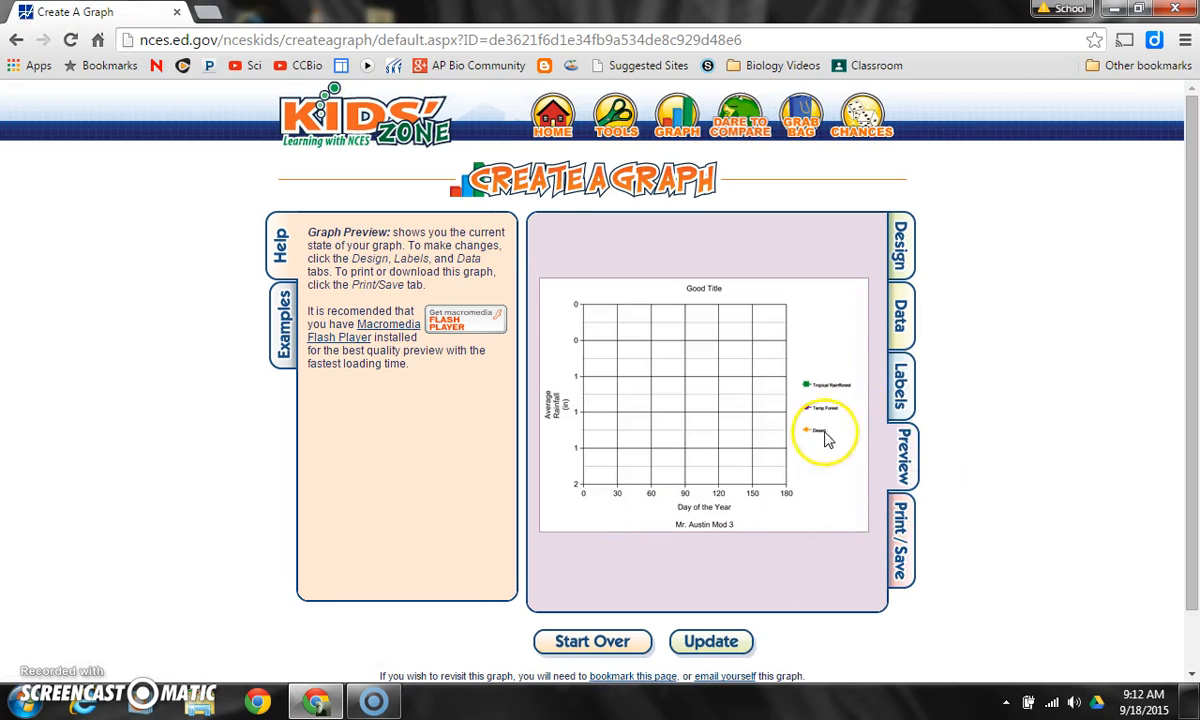
click(900, 317)
click(671, 610)
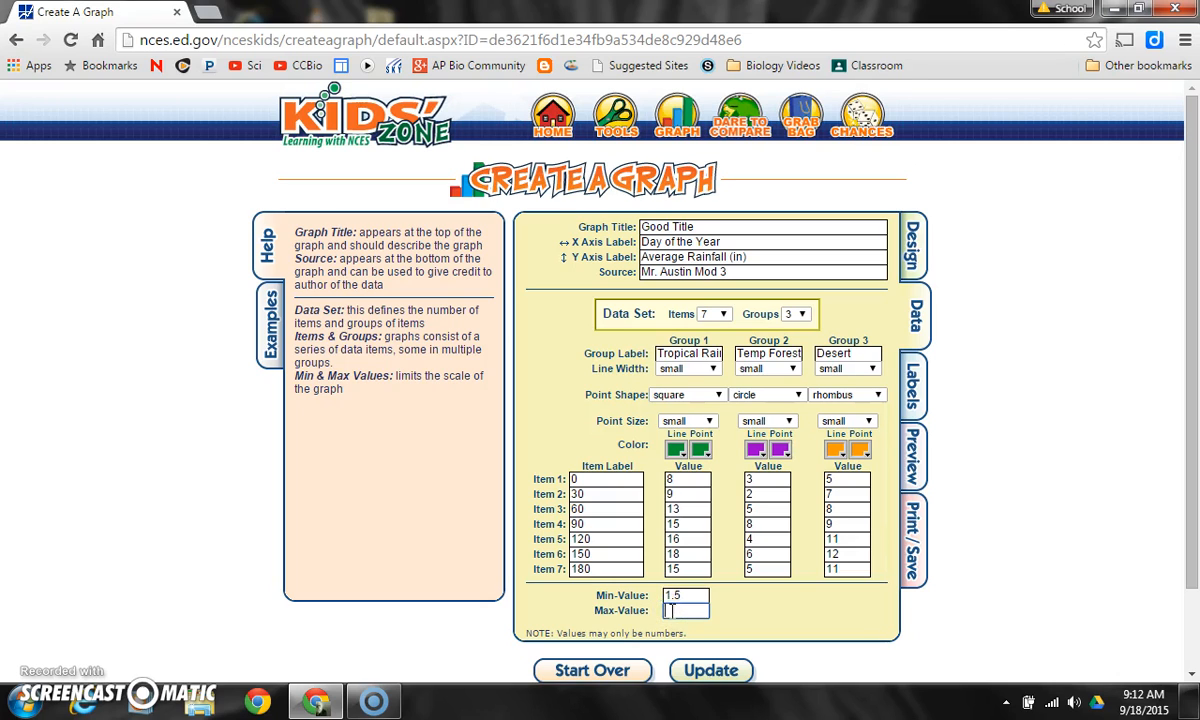
click(914, 460)
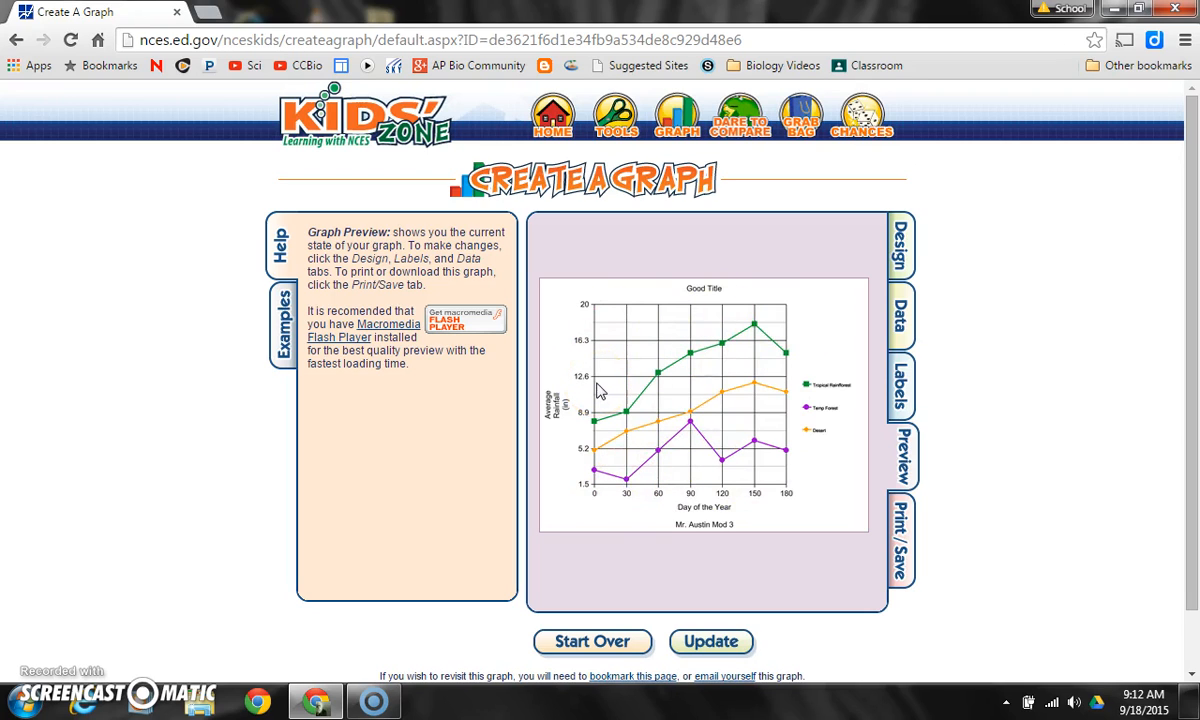
Step: Compare the minimum and maximum value settings with the axis scale in the graph preview
click(910, 315)
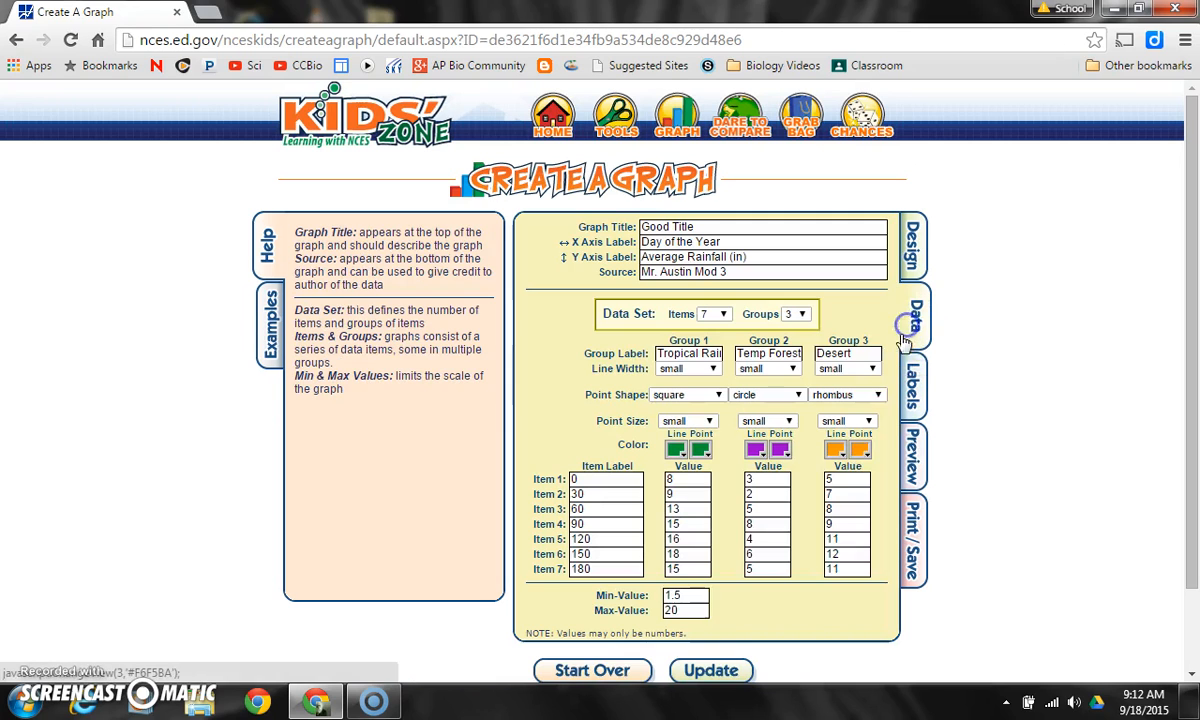
click(680, 595)
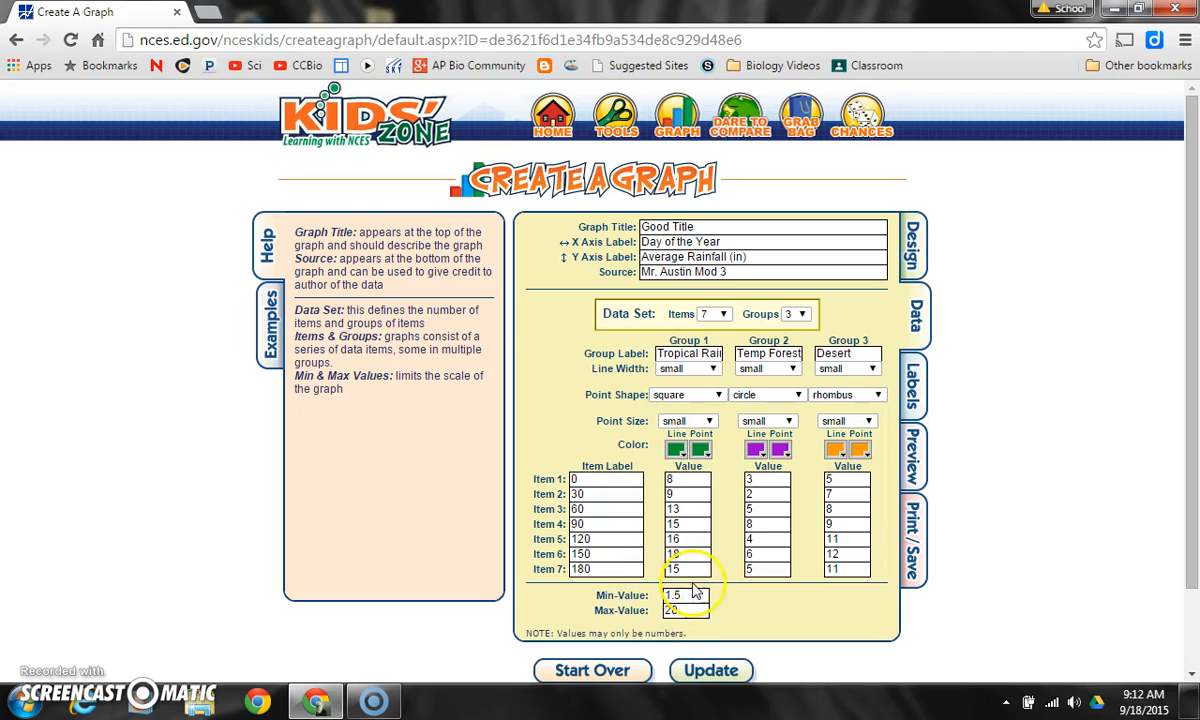
click(918, 463)
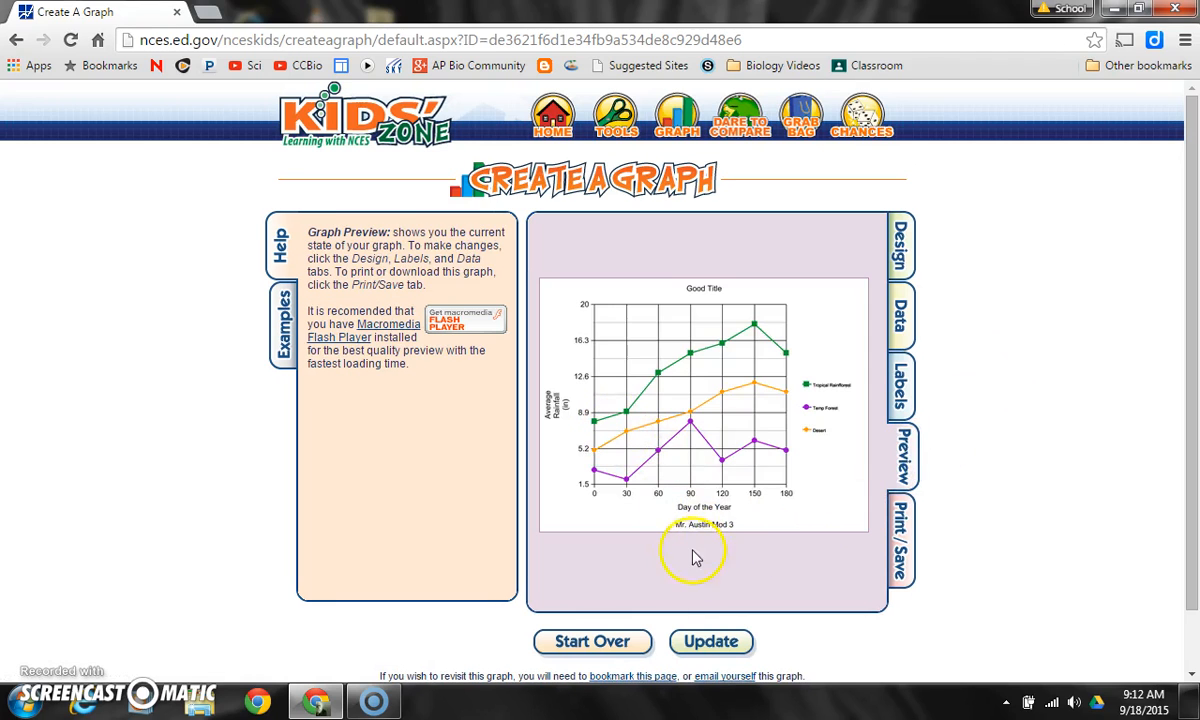
click(895, 328)
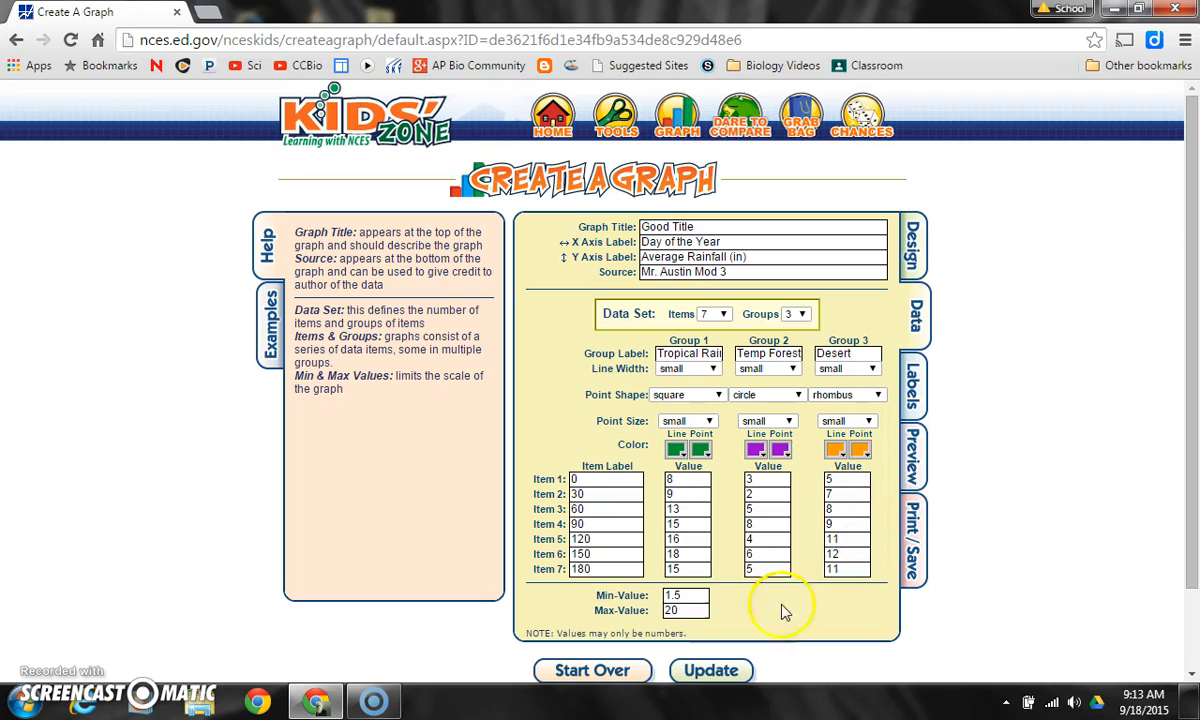
click(910, 470)
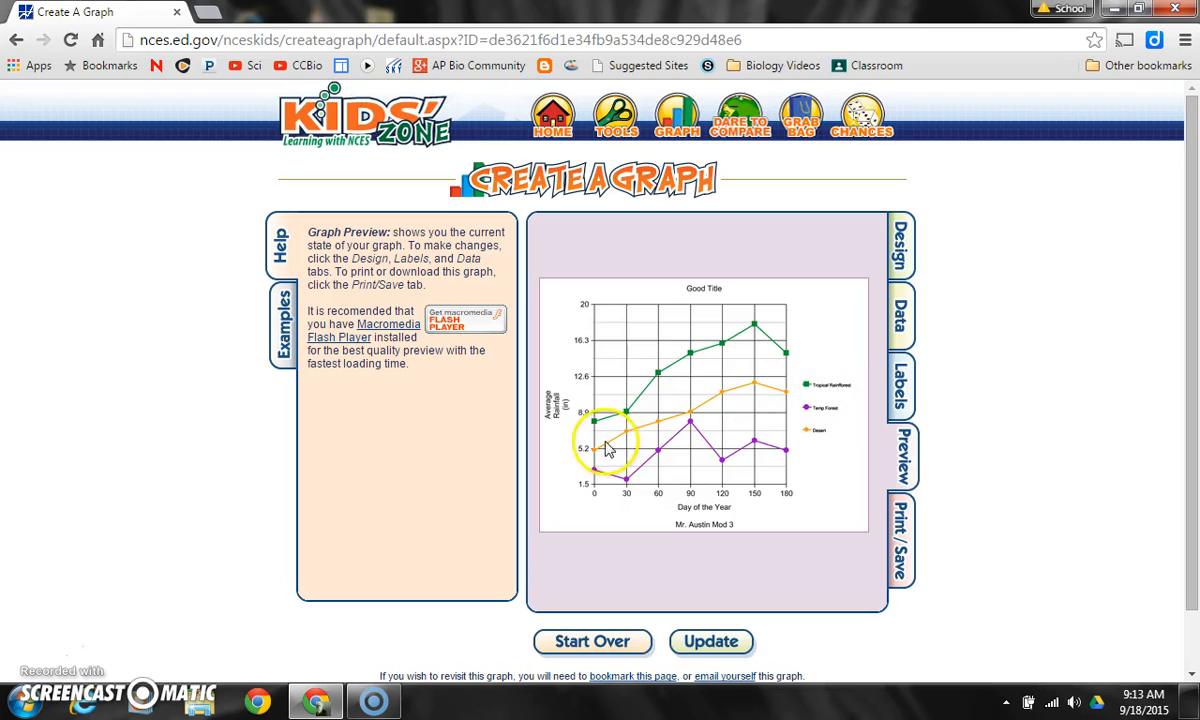
Step: Print the graph in PDF format and close the print windows
click(907, 540)
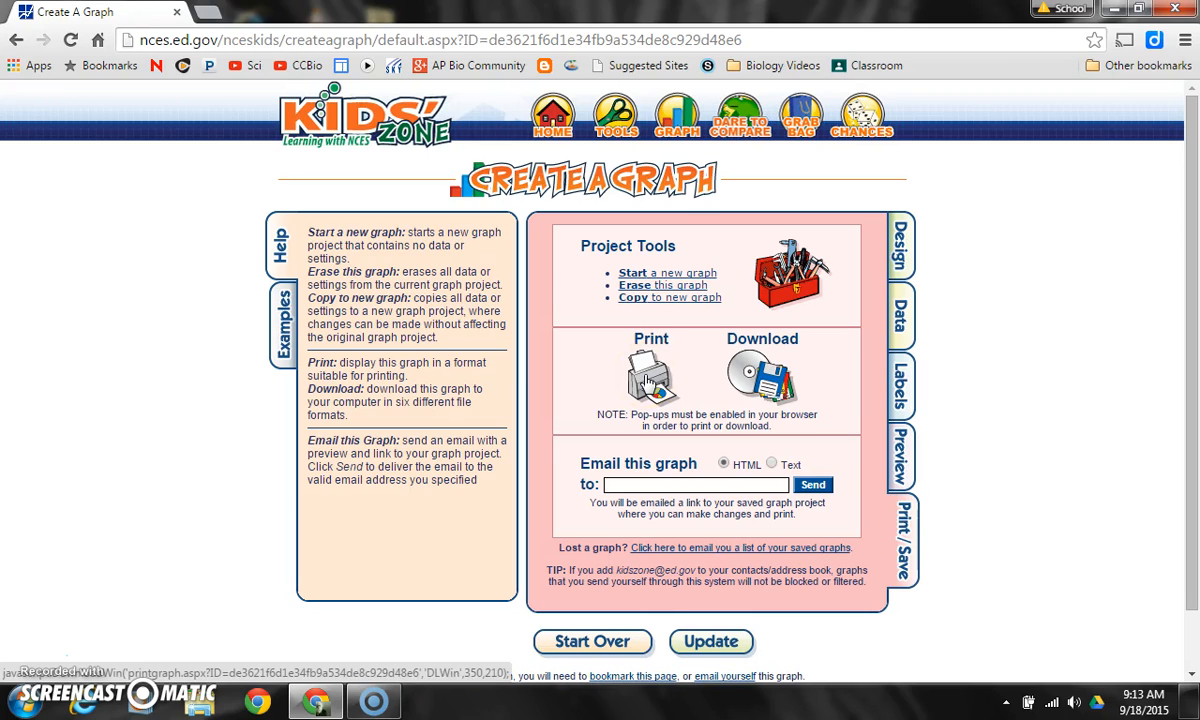
click(648, 380)
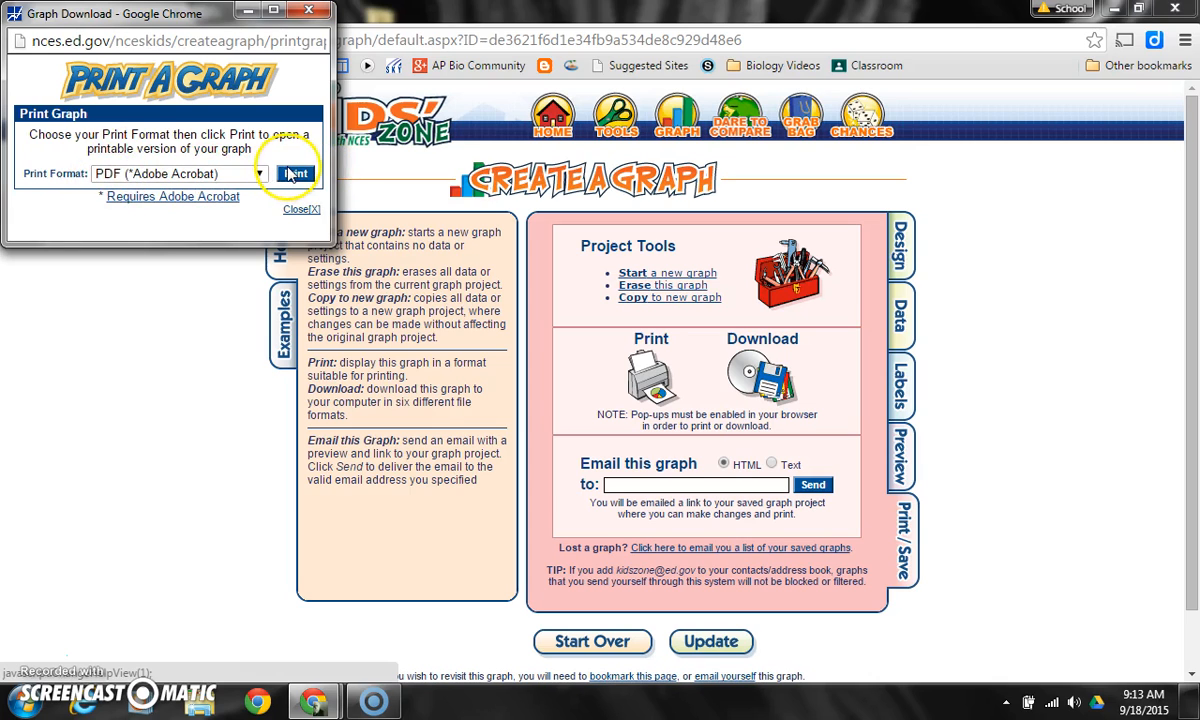
click(294, 174)
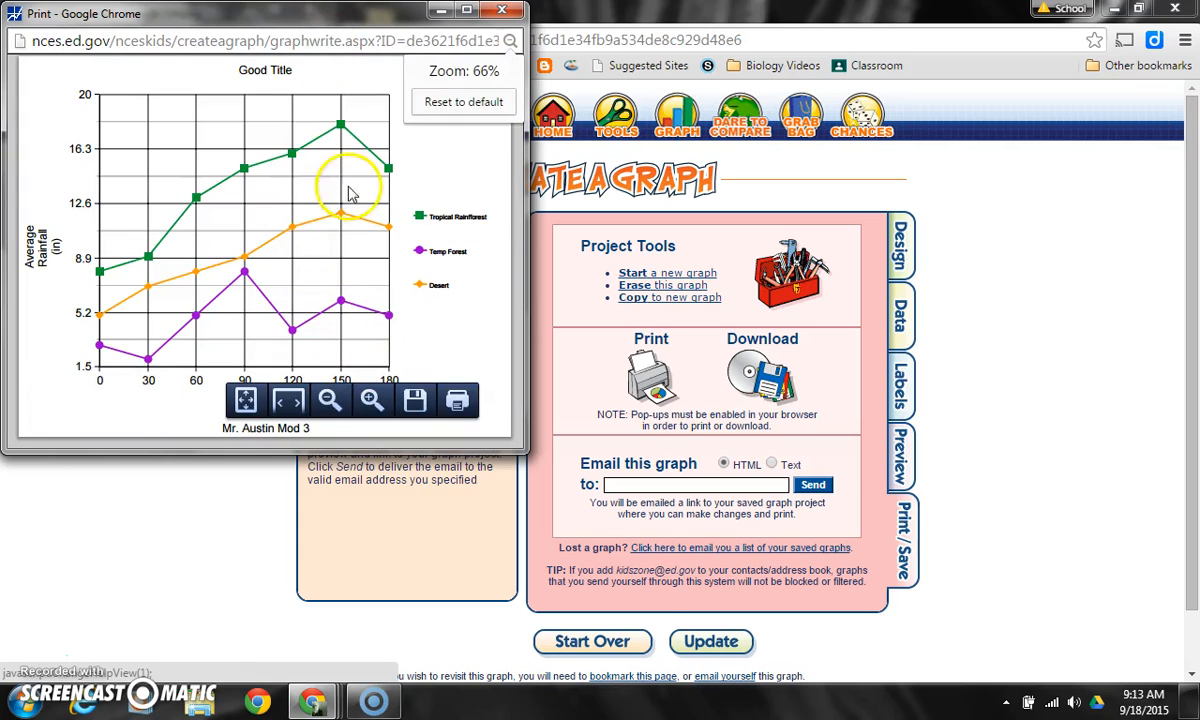
click(458, 401)
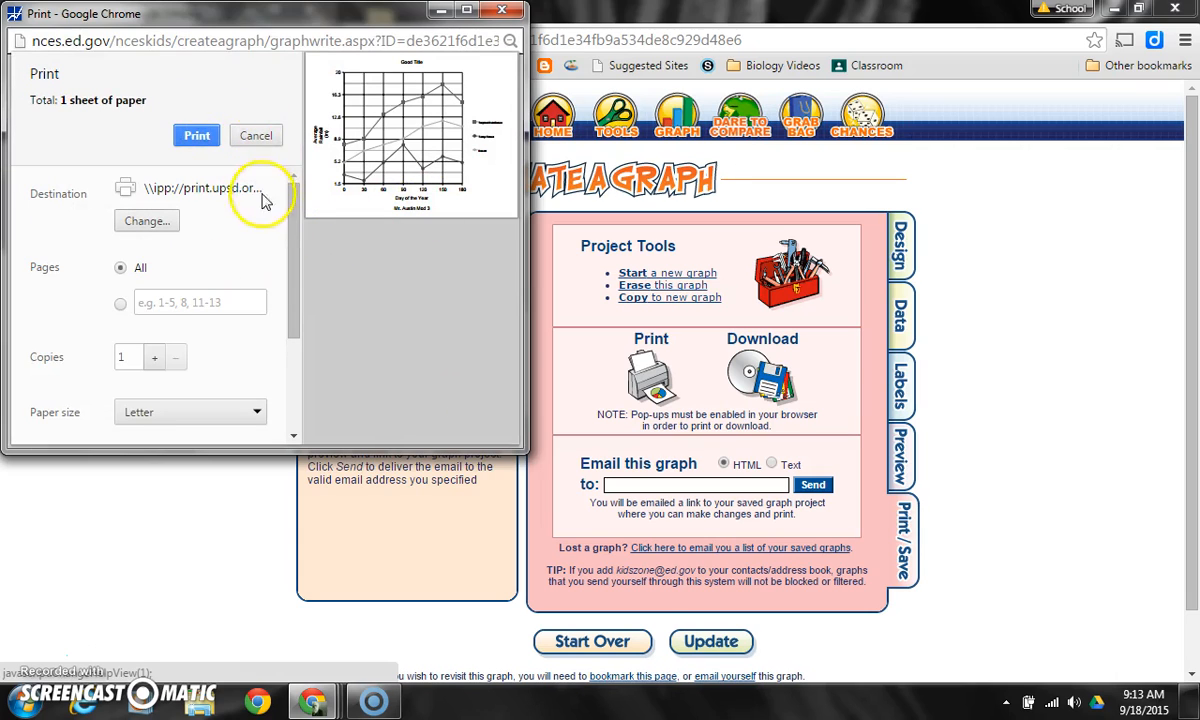
drag(294, 214, 303, 328)
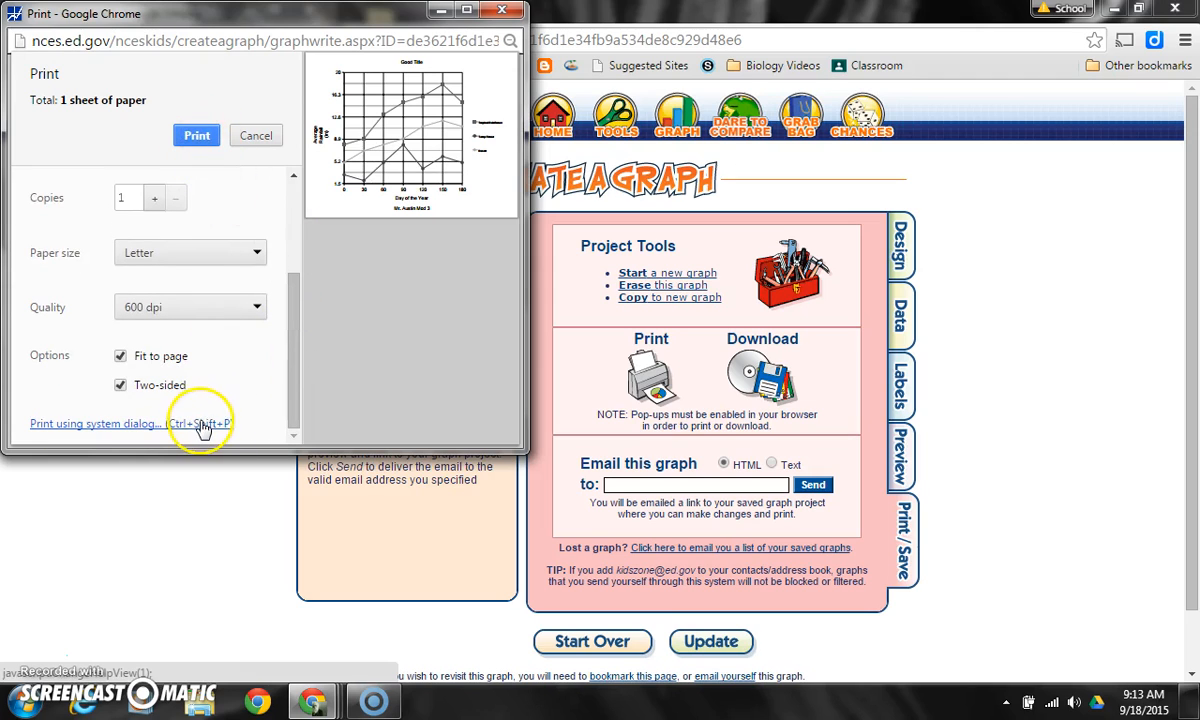
click(197, 136)
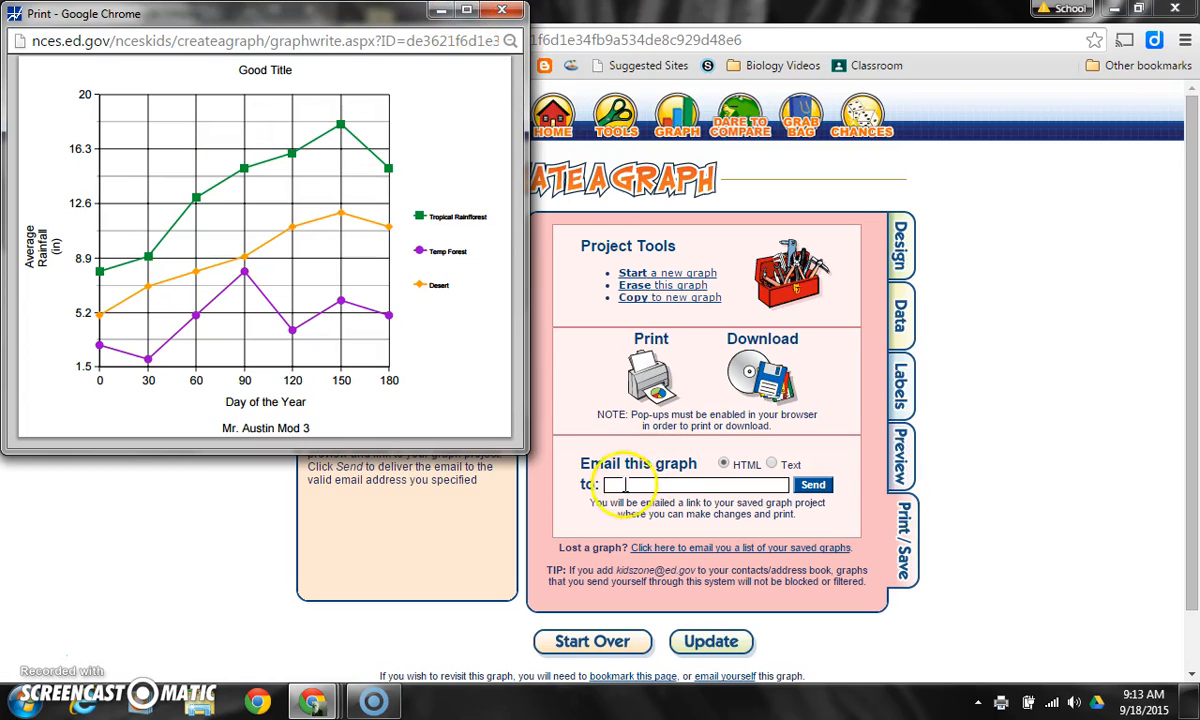
click(495, 12)
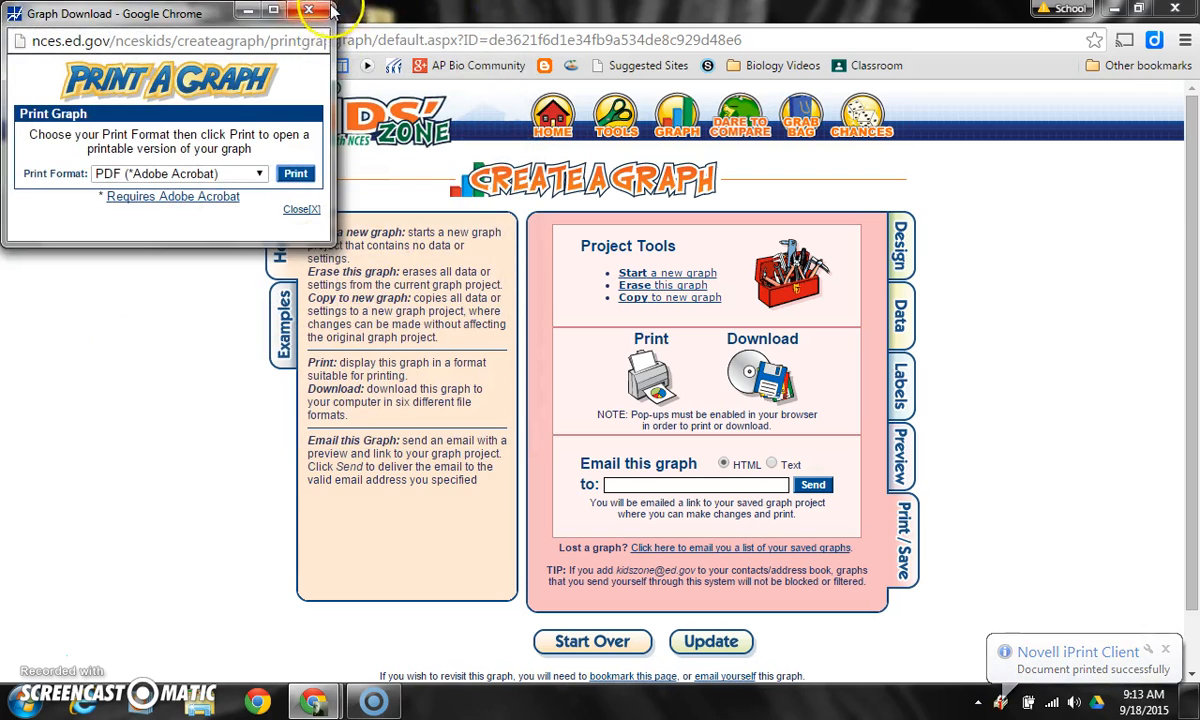
Step: Return to the graph's data settings and view the options for revisiting the graph
click(605, 487)
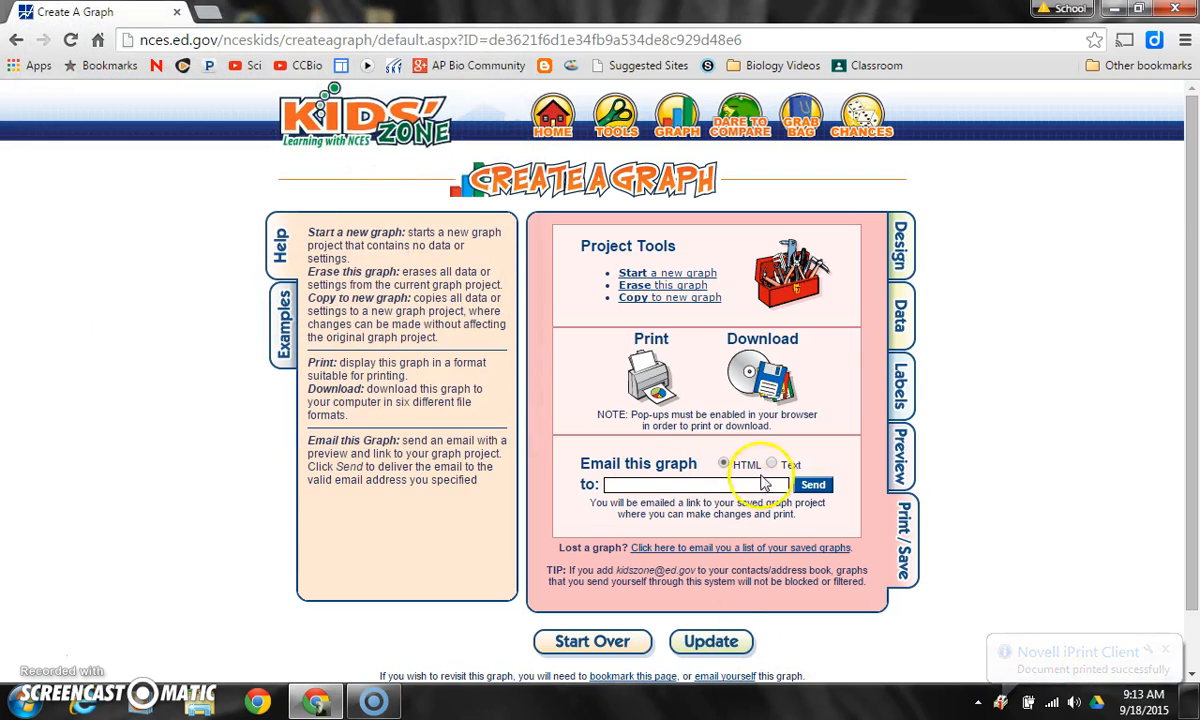
click(898, 325)
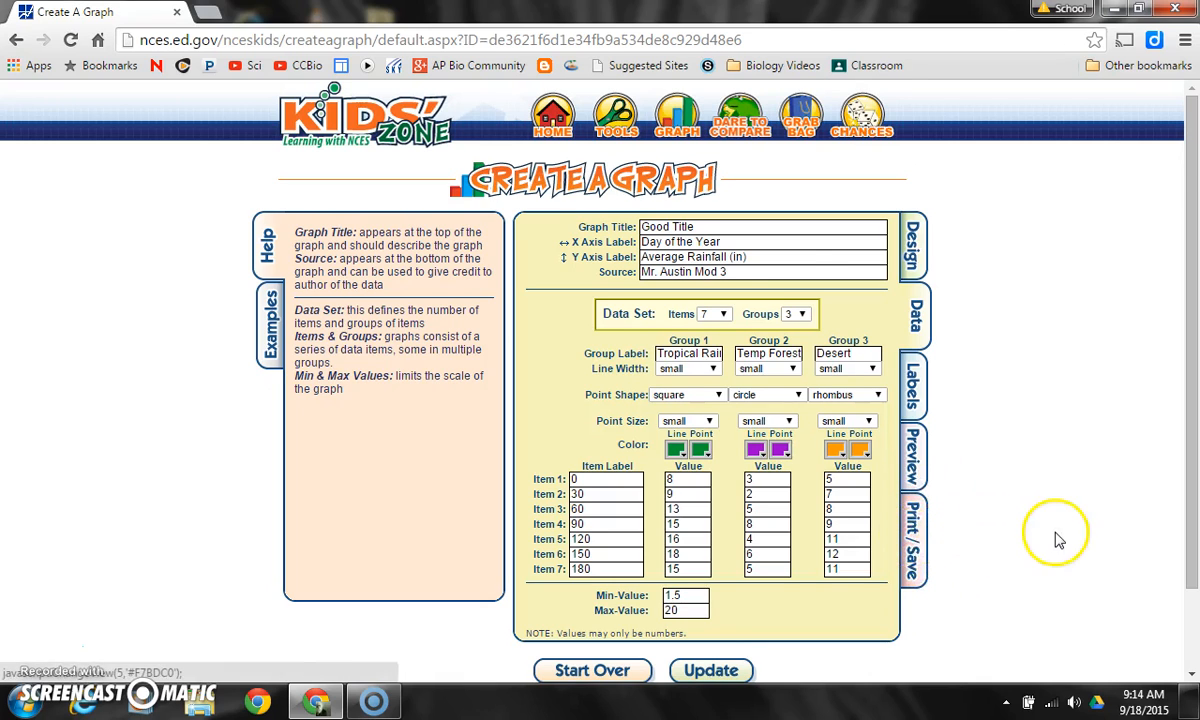
scroll(1058, 540, down, 2)
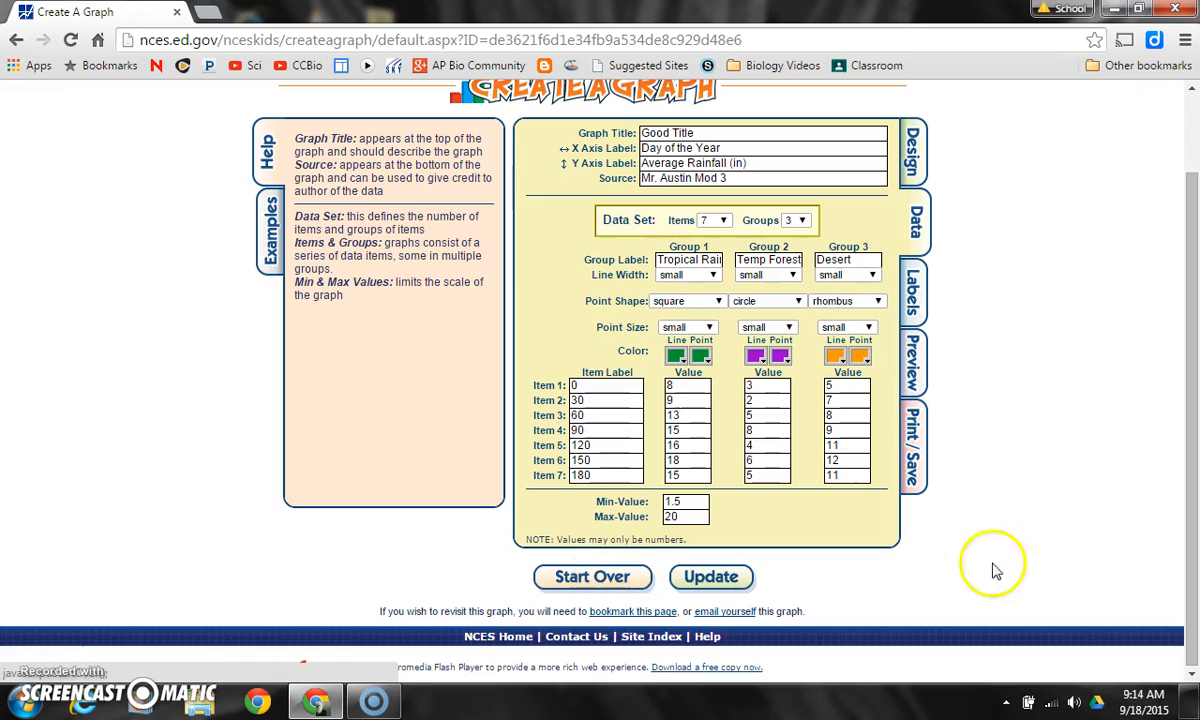